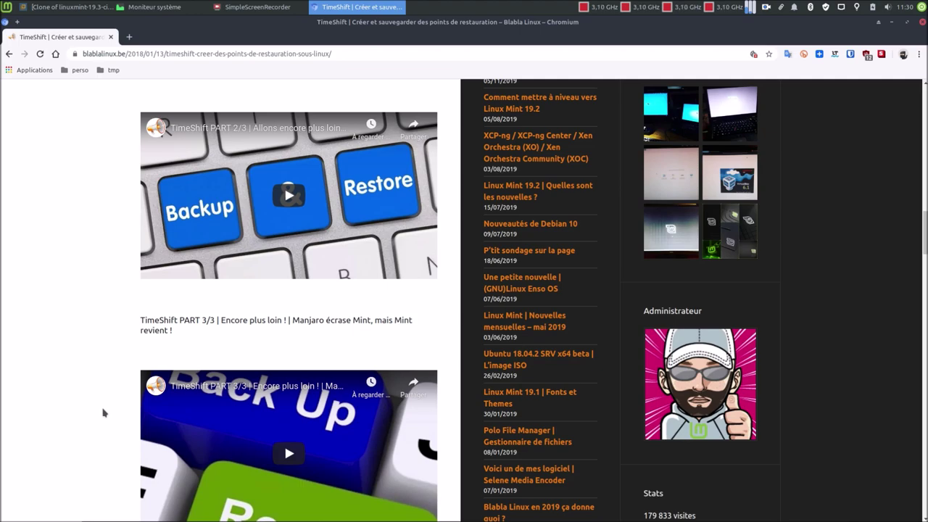
Look through the TimeShift article's videos and timelines on the Blabla Linux site, then close the browser
scroll(102, 410, down, 4)
scroll(101, 414, down, 3)
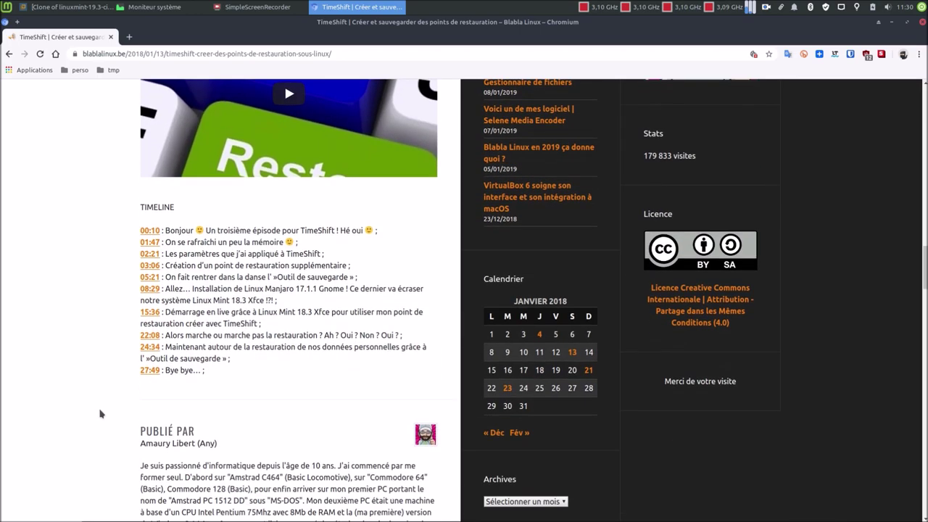
scroll(101, 414, up, 10)
scroll(101, 413, up, 15)
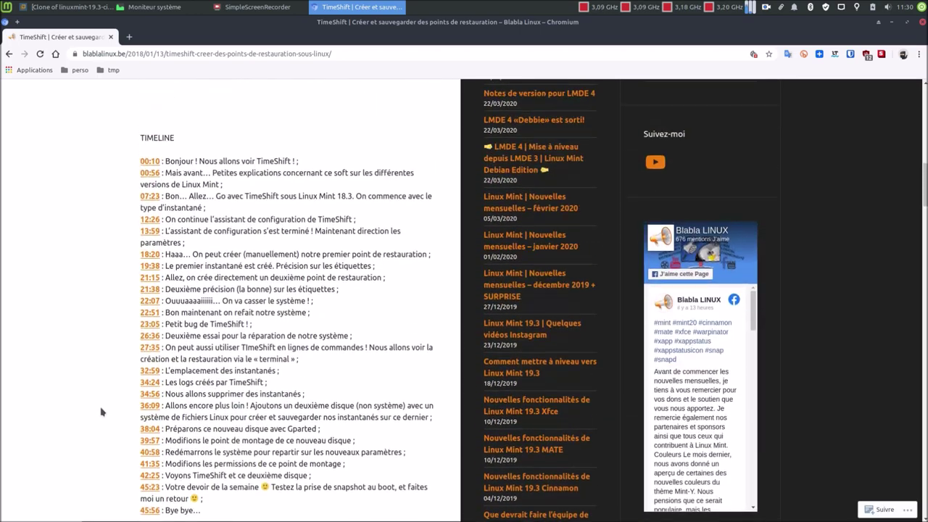
scroll(101, 411, up, 3)
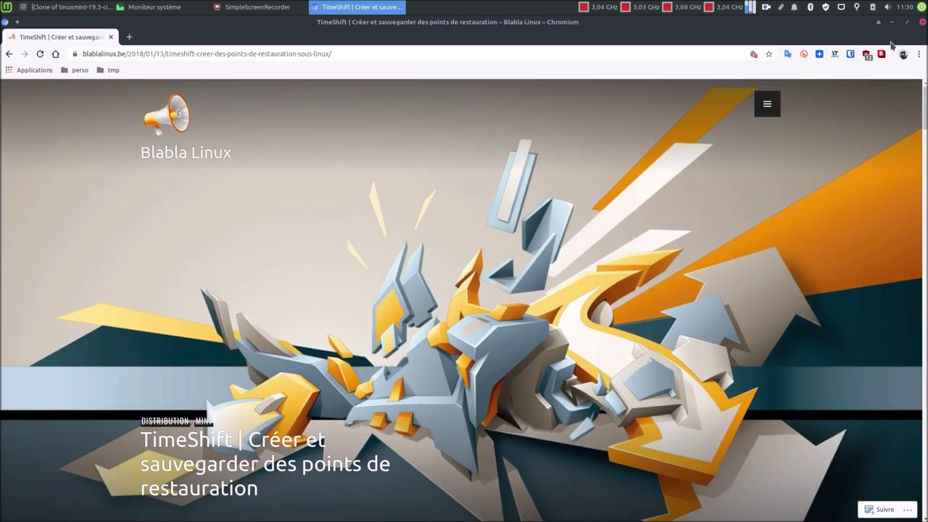
click(921, 22)
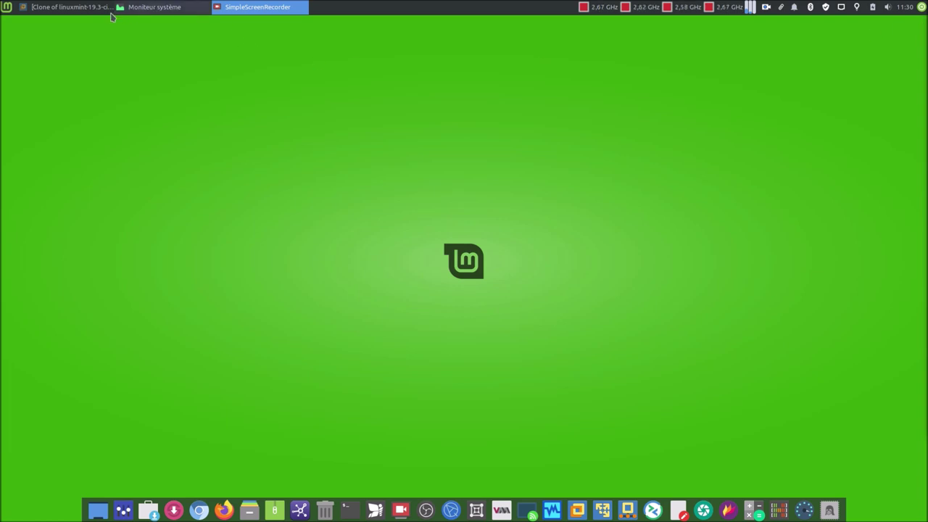
Switch to VMware Workstation, start the cloned Linux Mint 19.3 Cinnamon virtual machine and log in with the account password
click(82, 9)
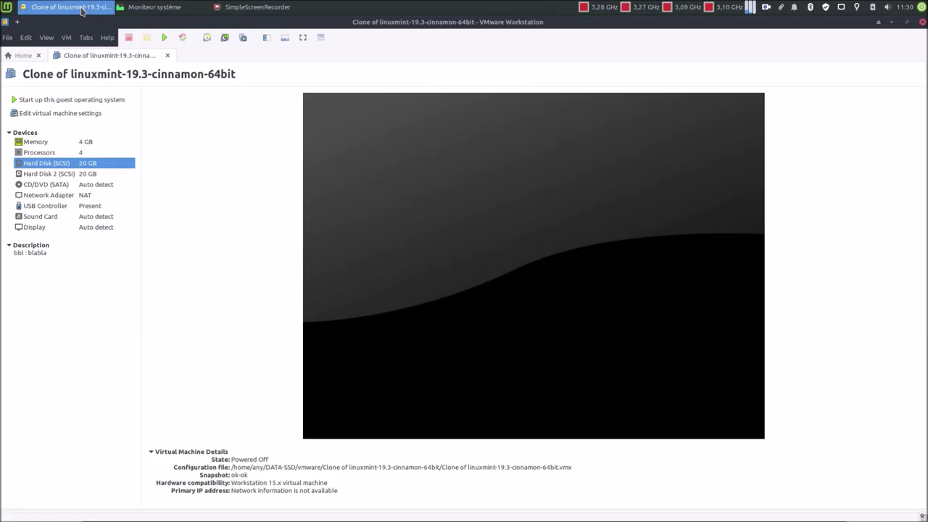
click(164, 38)
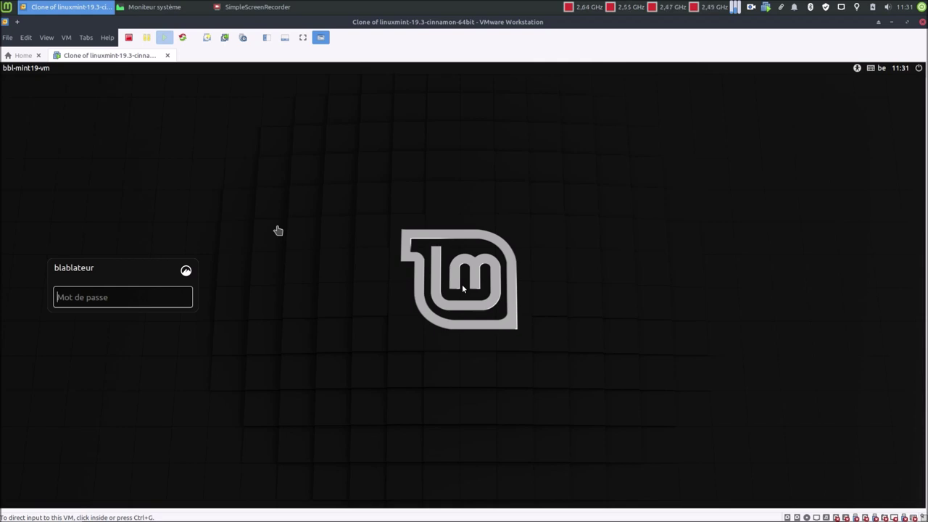
click(145, 299)
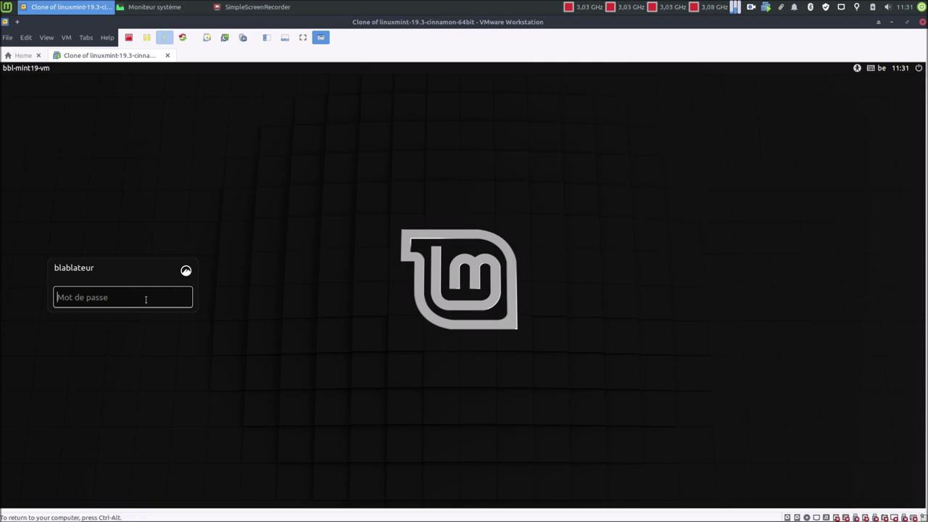
text(••••••)
key(Return)
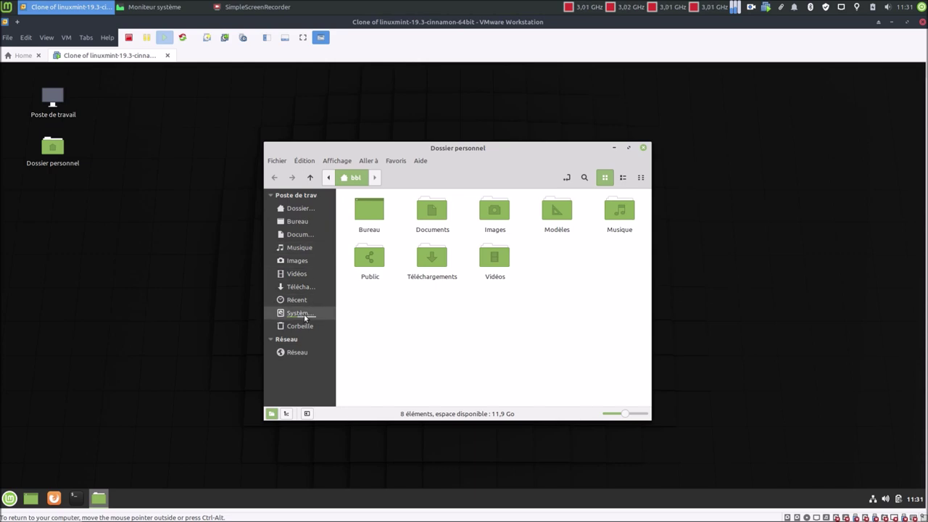
Find and launch the Disques utility in the virtual machine
click(9, 498)
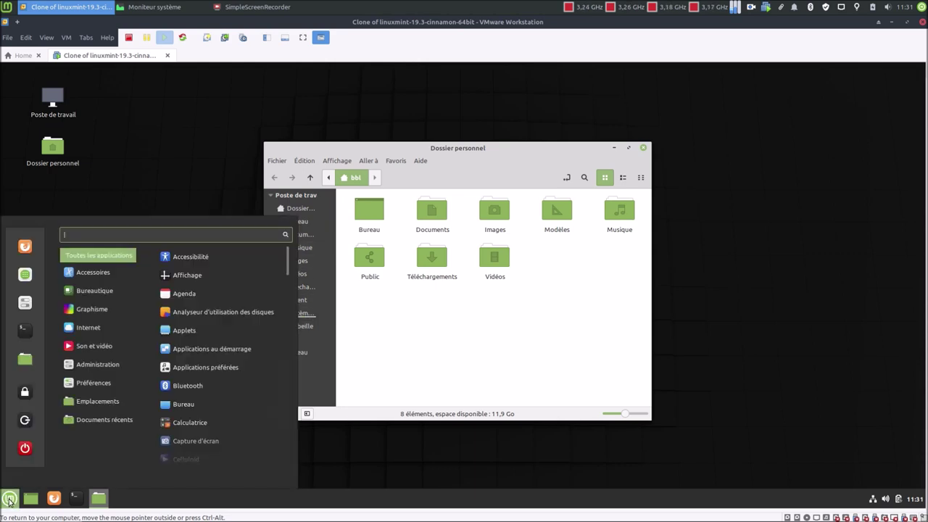
click(504, 158)
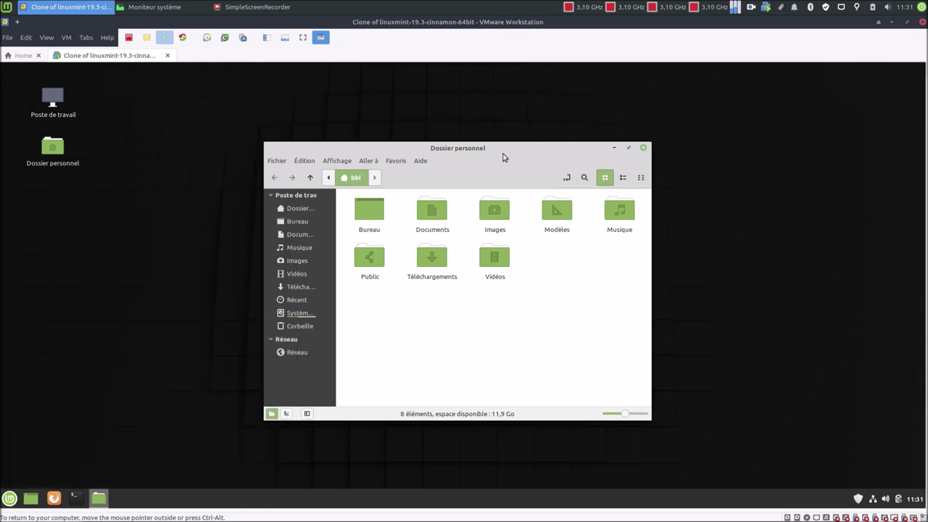
click(9, 498)
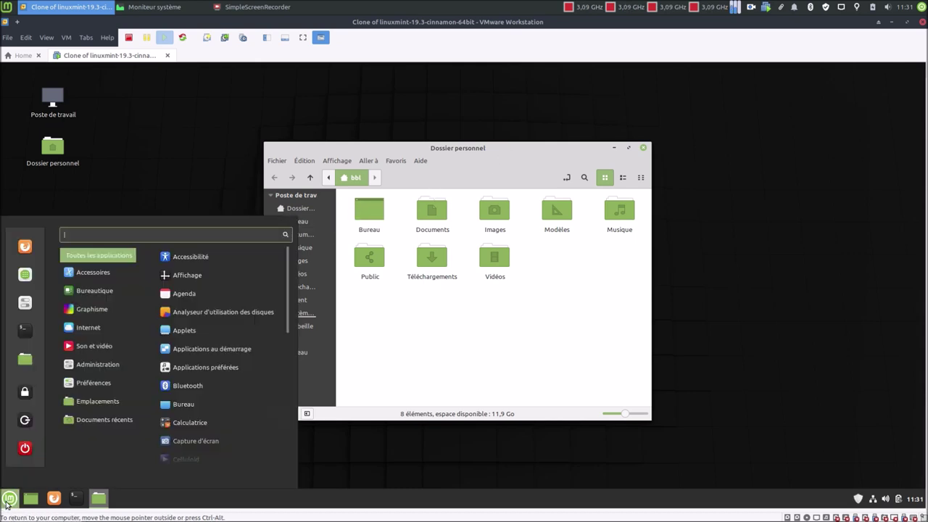
text(disl)
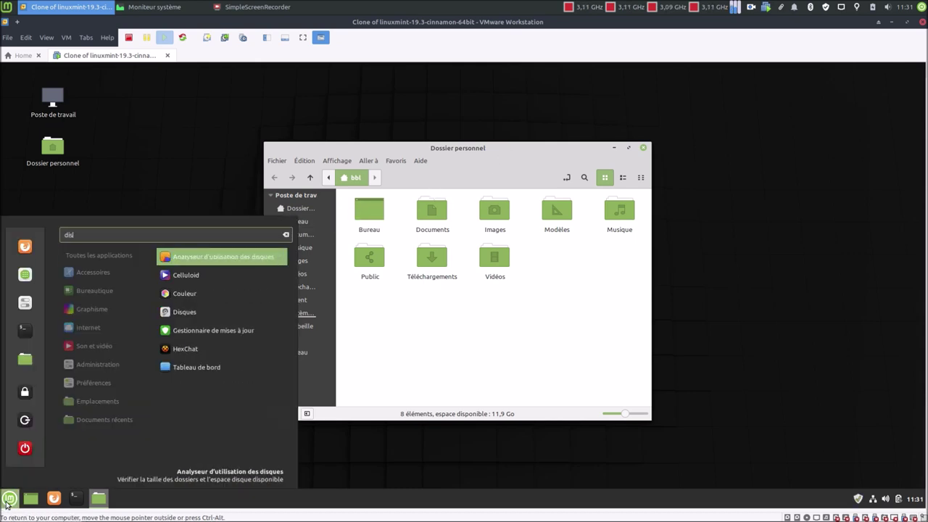
key(Down)
key(Down)
key(Down)
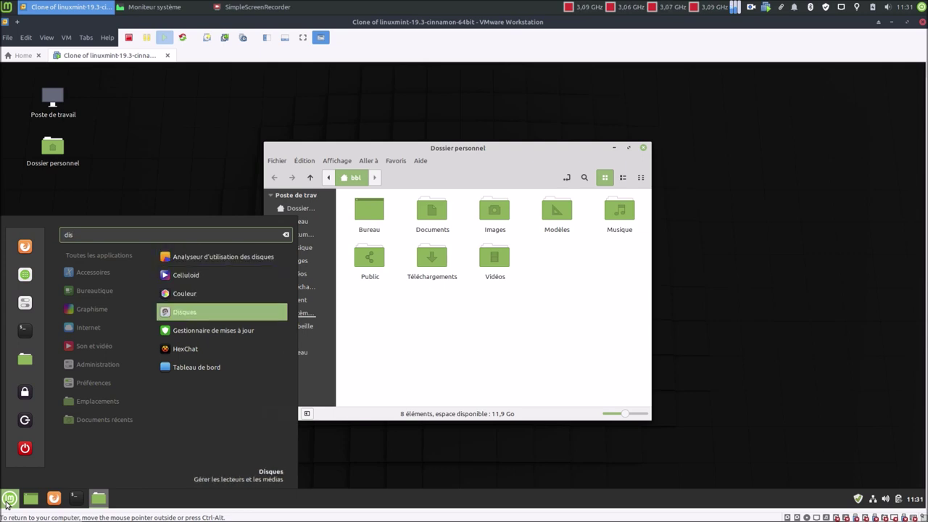
key(Return)
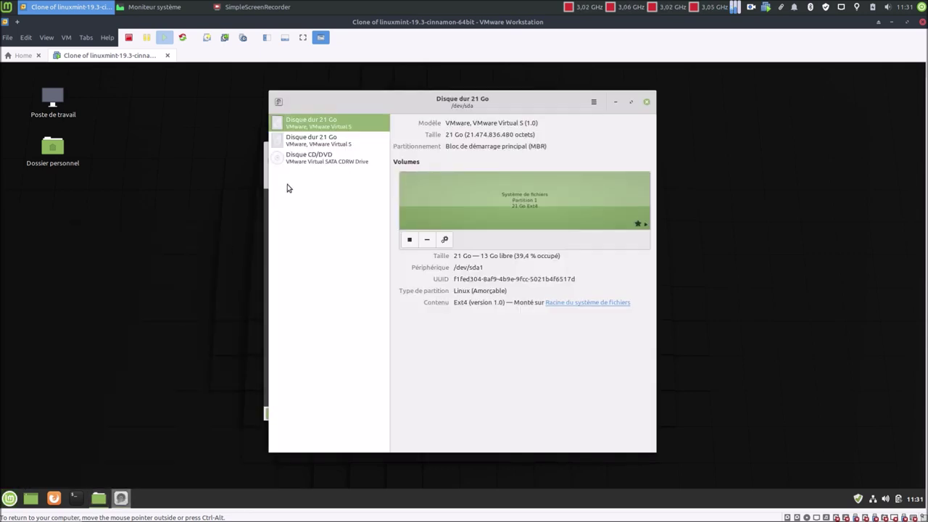
Format the second 21 GB disk, /dev/sdb, as an Ext4 volume named DATA, authenticating with the account password
click(345, 141)
click(345, 126)
click(329, 147)
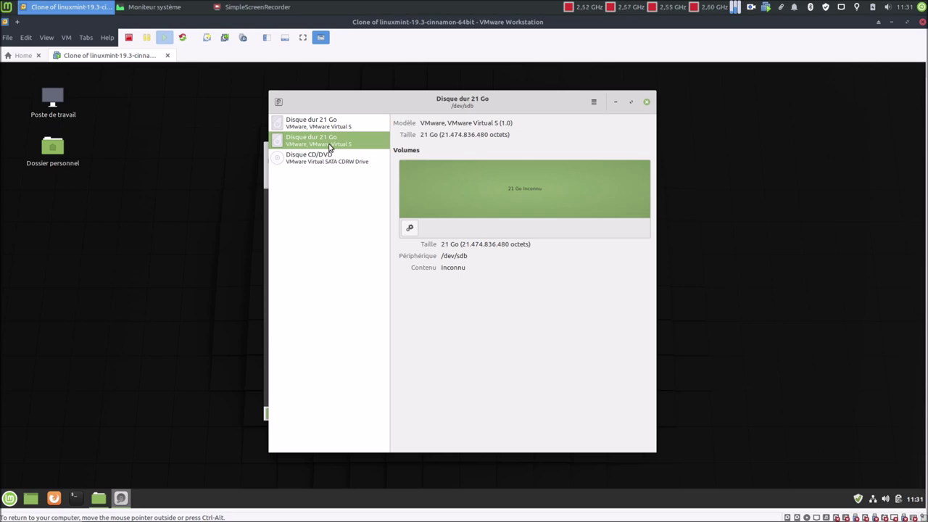
click(410, 228)
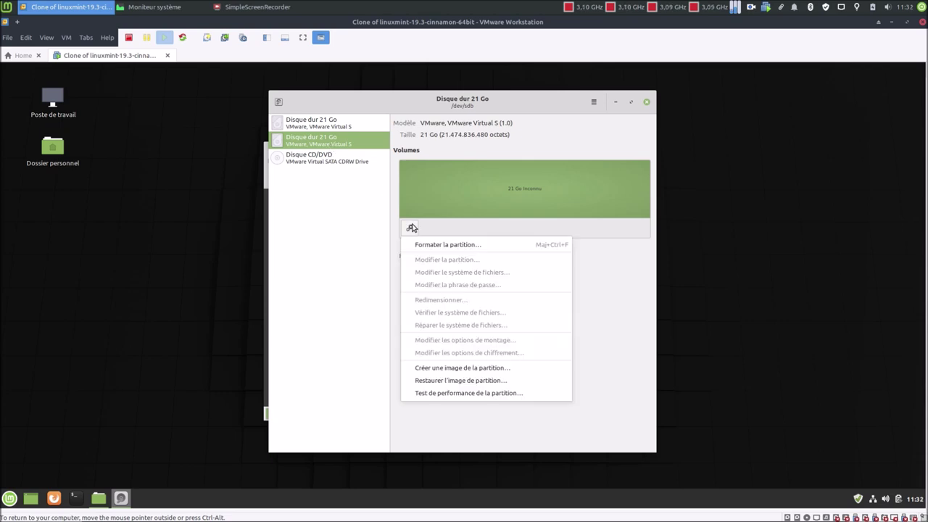
click(419, 245)
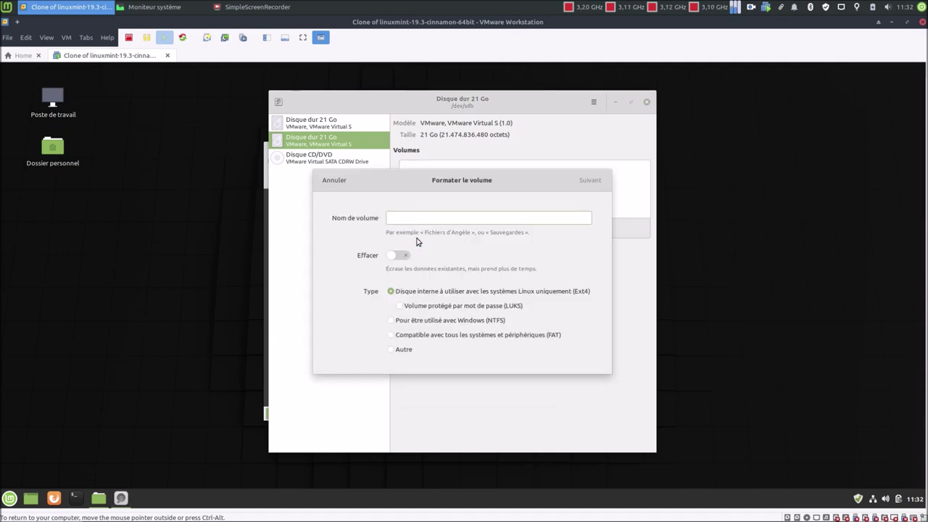
text(DATA)
click(584, 182)
click(583, 182)
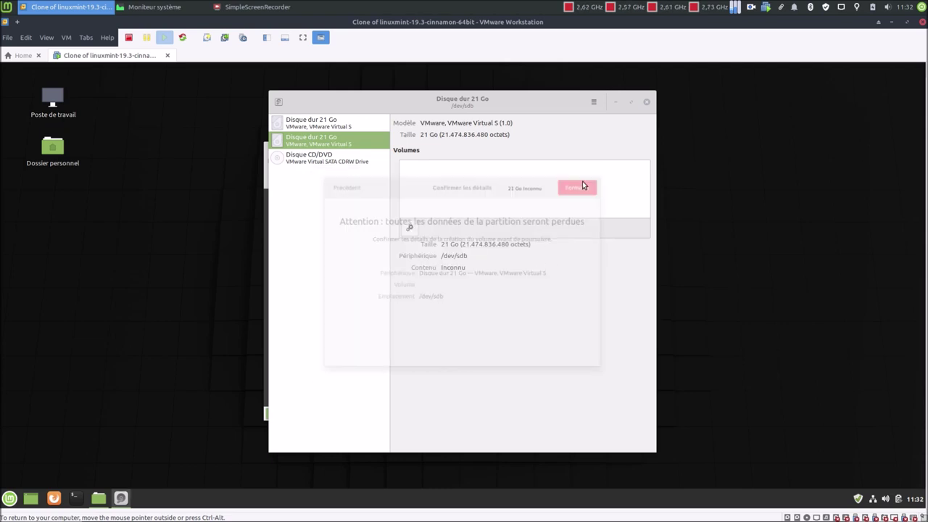
text(••••••)
key(Return)
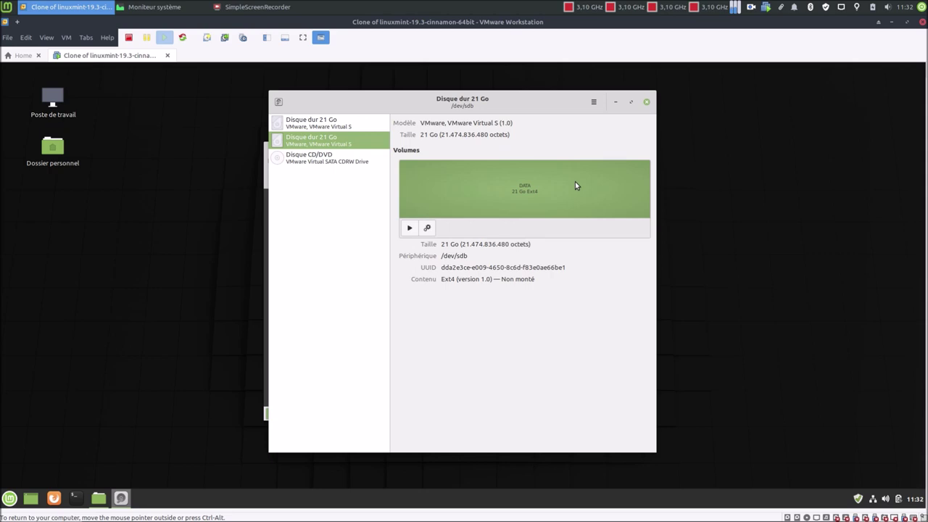
Turn off the DATA volume's default mount settings, set its mount point to /home/bbl/DATA, authenticate with the account password and close the open windows
click(428, 227)
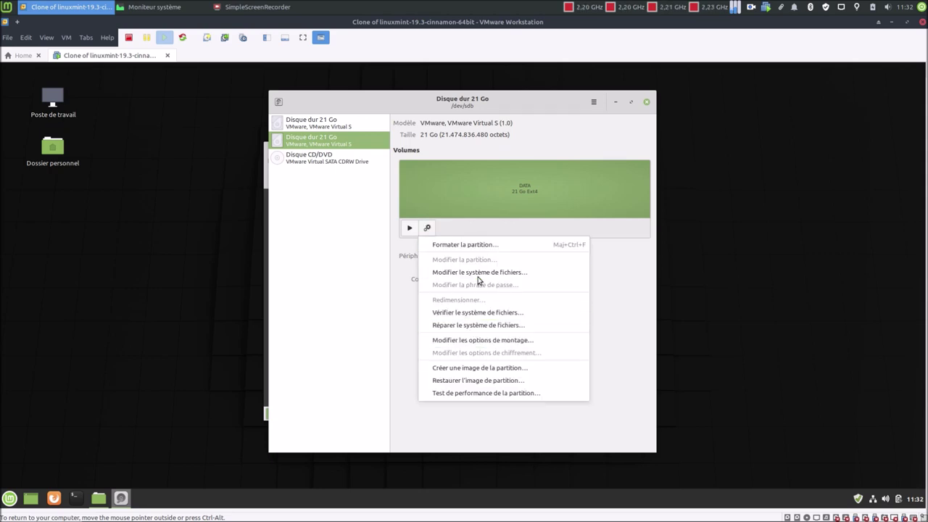
click(476, 338)
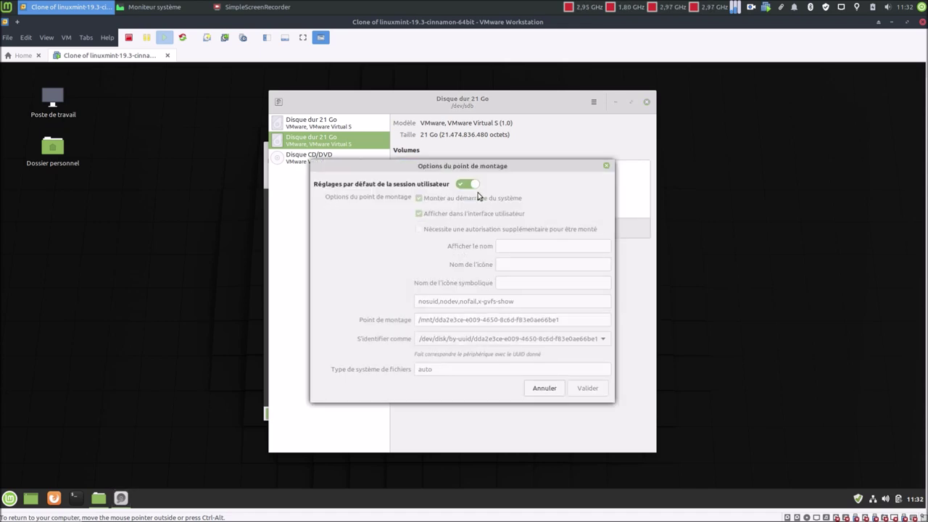
click(467, 184)
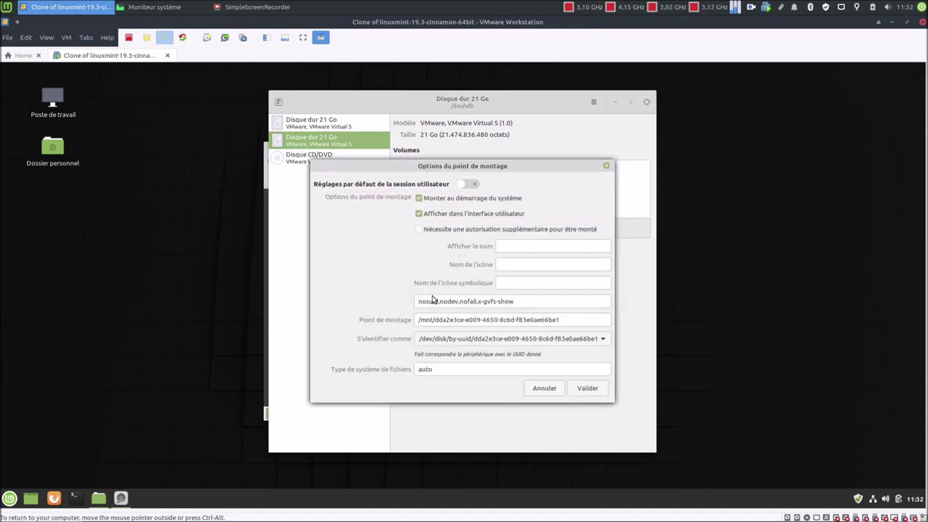
triple_click(549, 320)
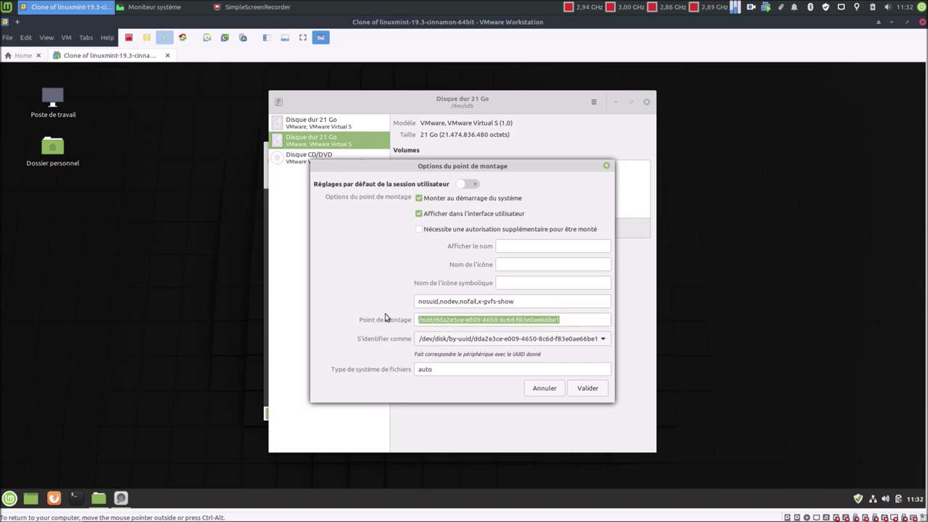
text(/home/)
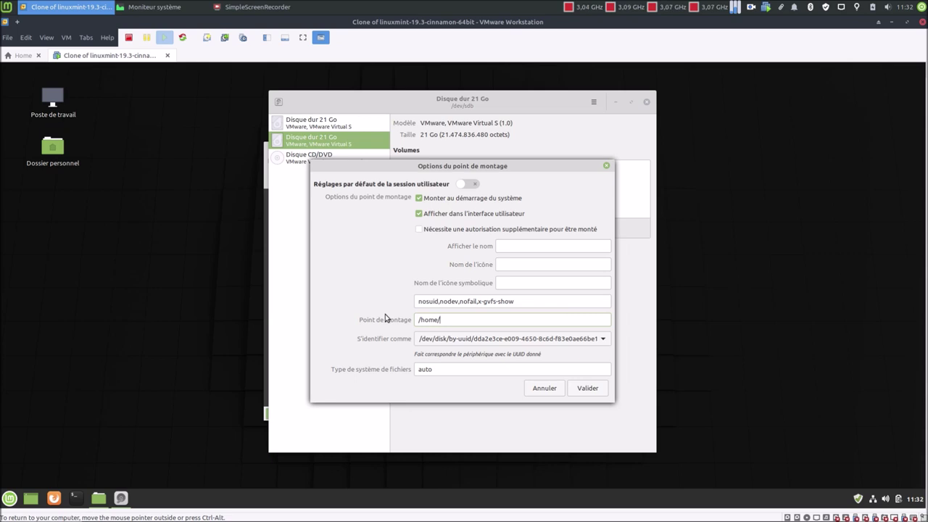
text(bbl/DATA)
click(587, 389)
text(******)
key(Return)
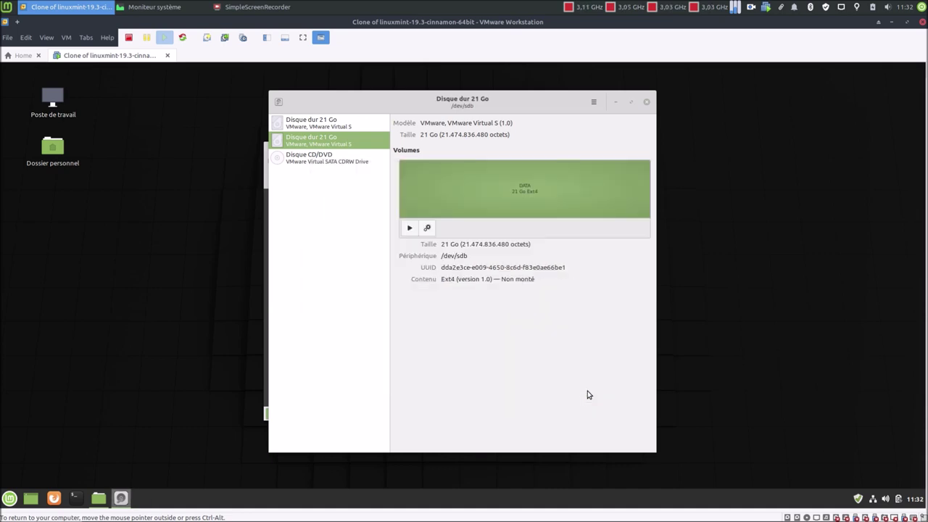
click(648, 106)
click(645, 151)
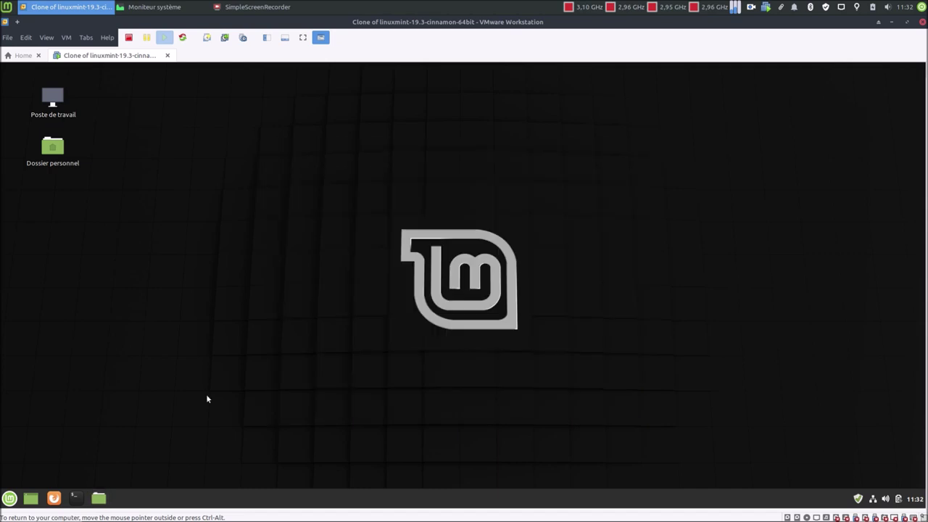
Mount the DATA volume from the file manager, check its folder inside the home directory and close the file manager
click(99, 498)
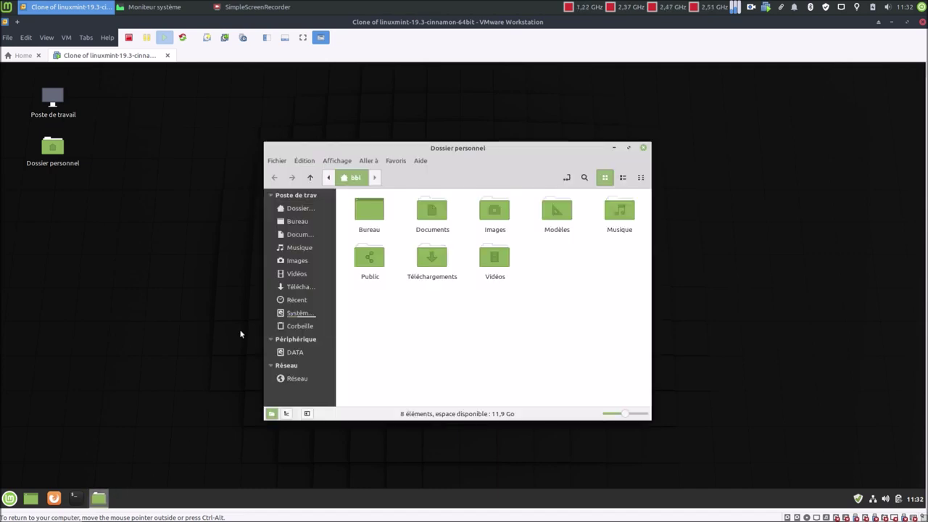
click(295, 352)
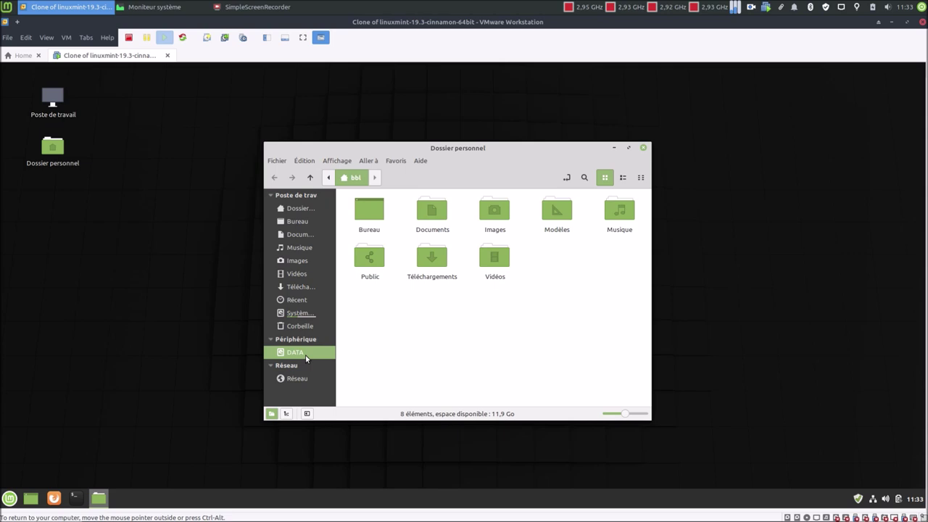
click(294, 208)
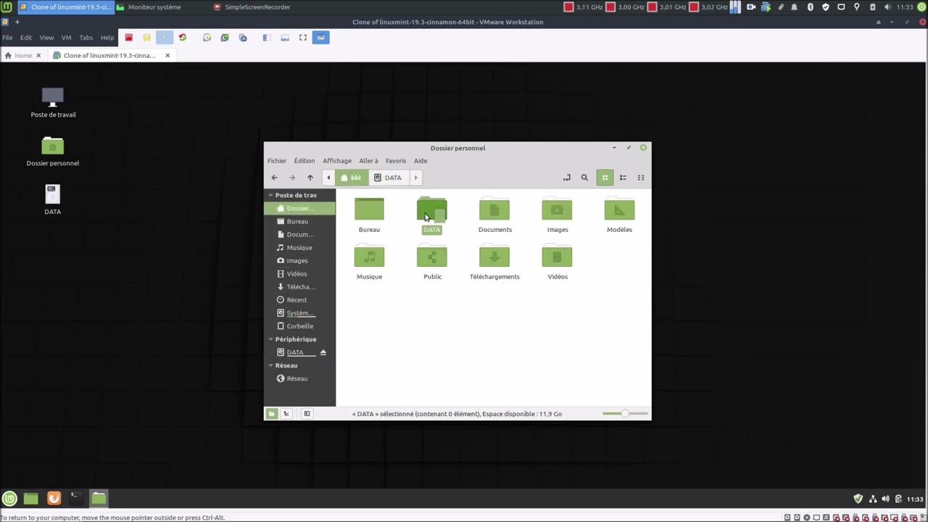
double_click(426, 217)
right_click(425, 216)
click(392, 229)
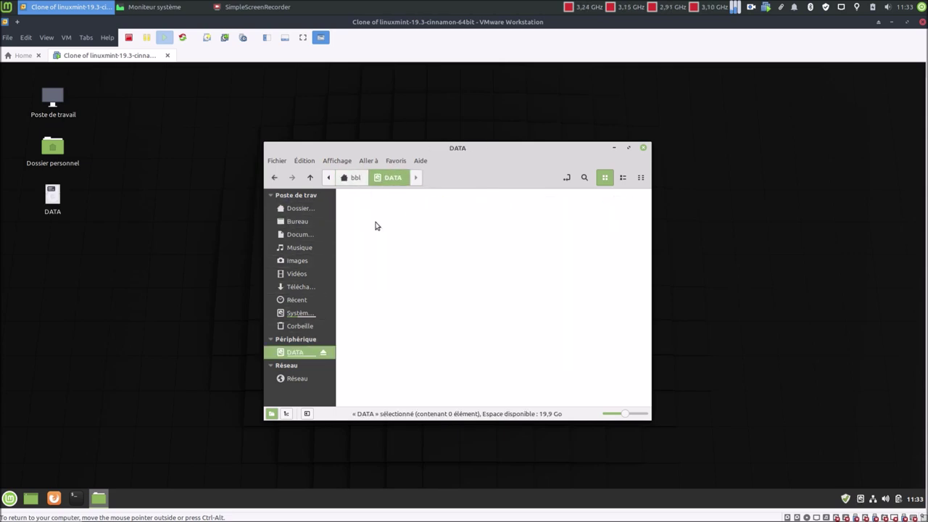
click(300, 210)
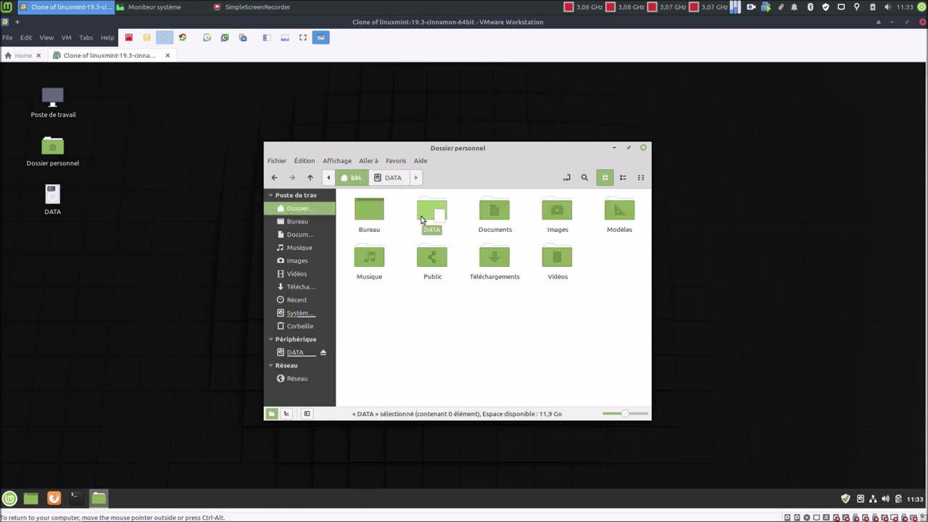
click(644, 149)
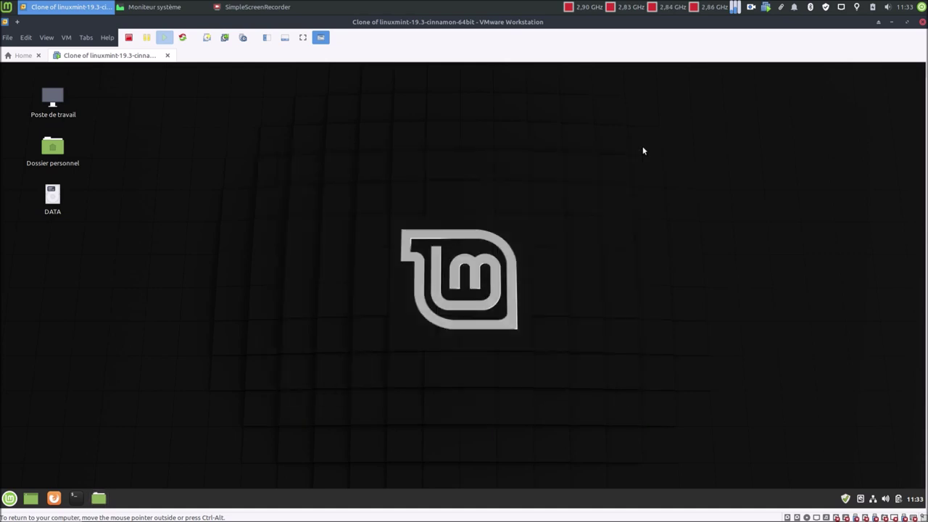
Find and launch Timeshift, authenticating with the account password
click(9, 497)
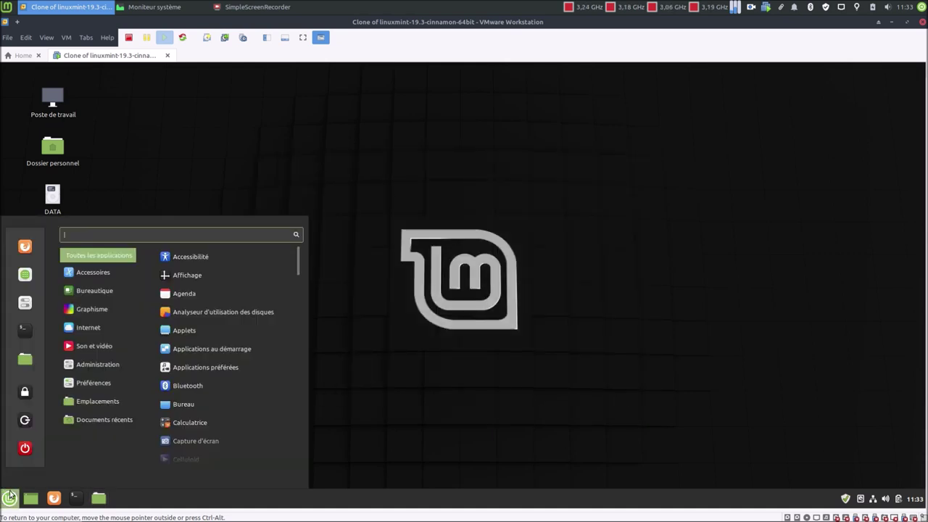
text(ti)
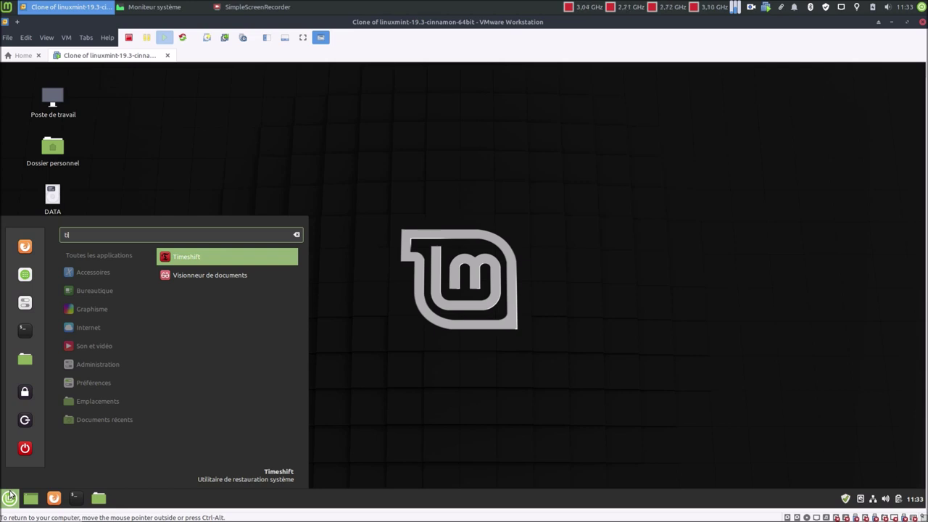
key(Return)
text(•••••)
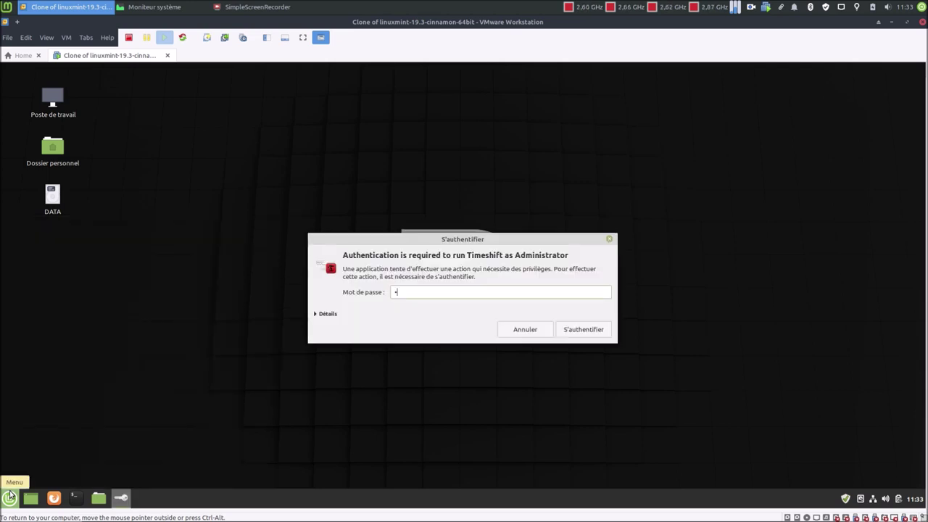
key(Return)
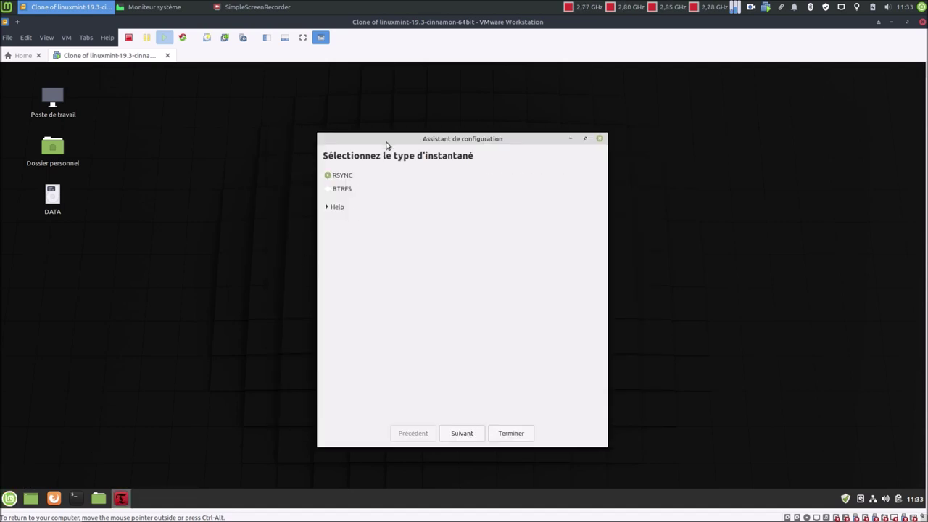
Complete the setup wizard with RSYNC snapshots stored on sdb, accepting the daily schedule that keeps 5 and the exclusion of home folders
drag(386, 140, 382, 132)
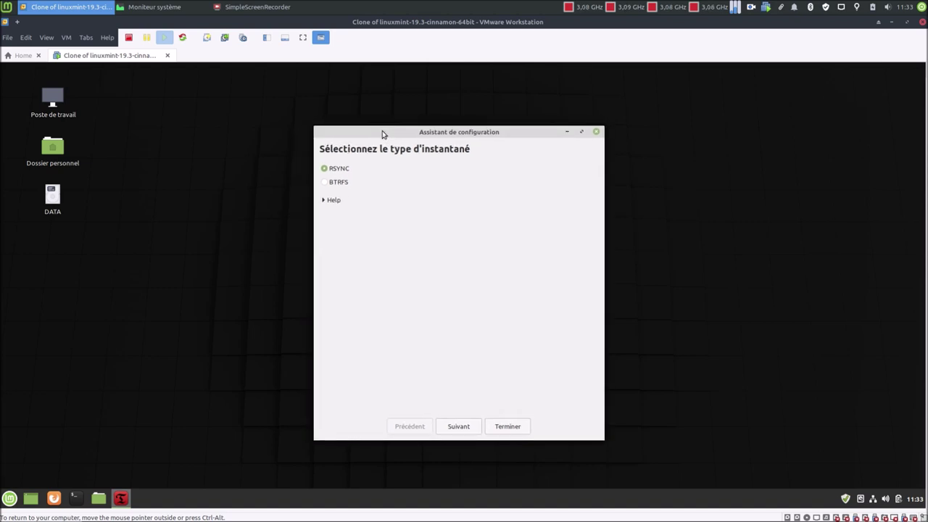
click(459, 427)
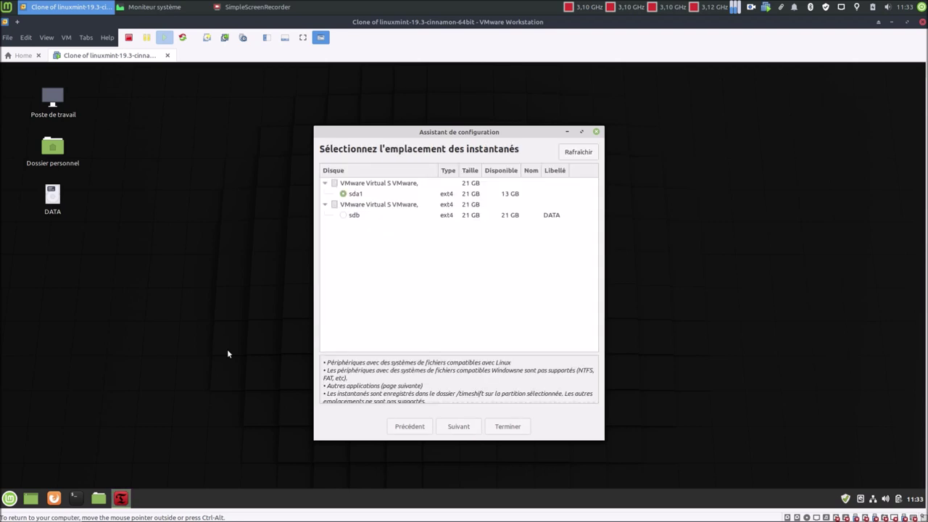
click(344, 216)
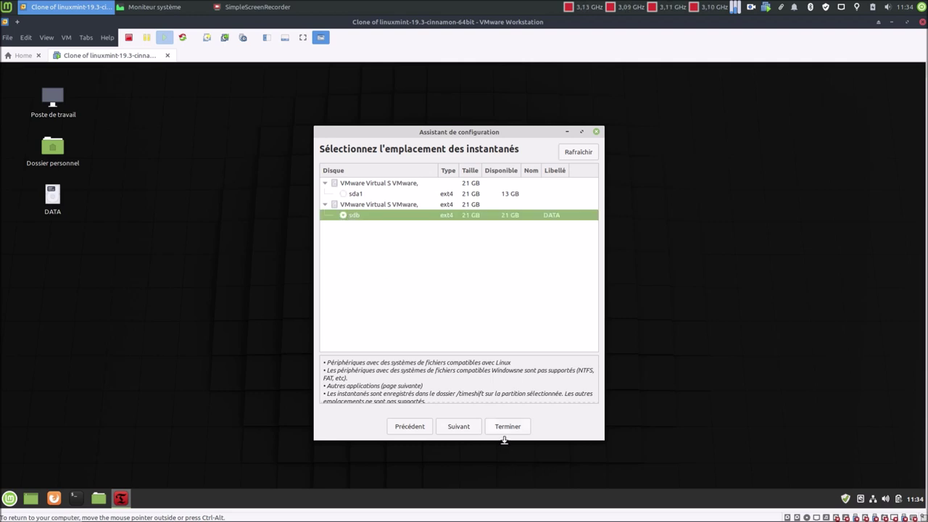
click(459, 427)
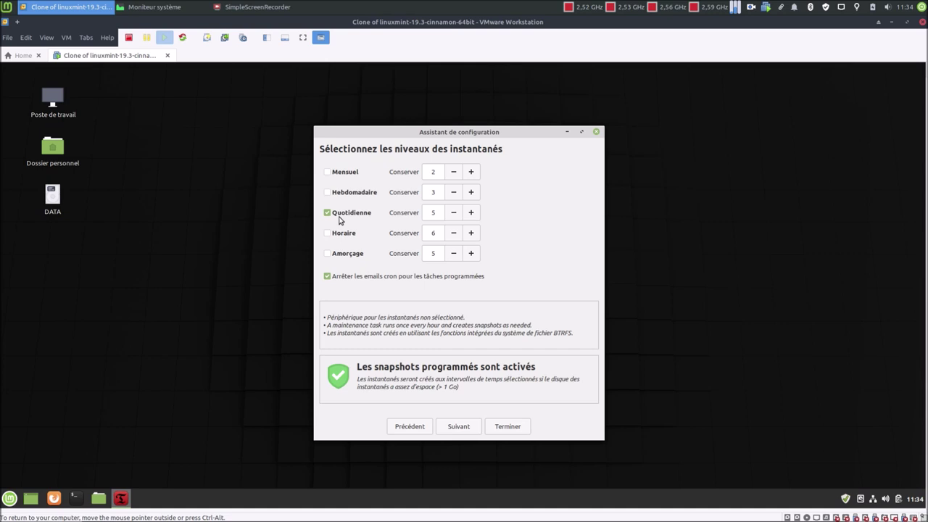
click(462, 432)
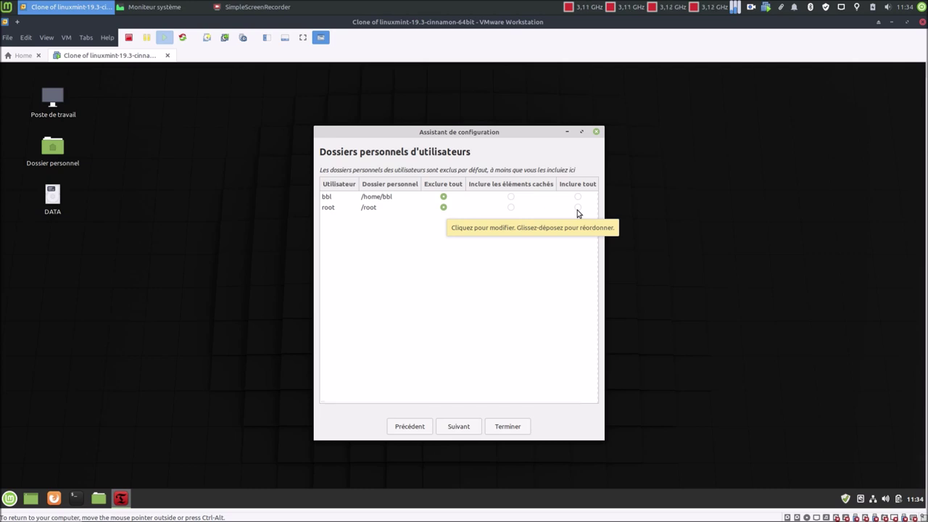
click(469, 425)
click(506, 426)
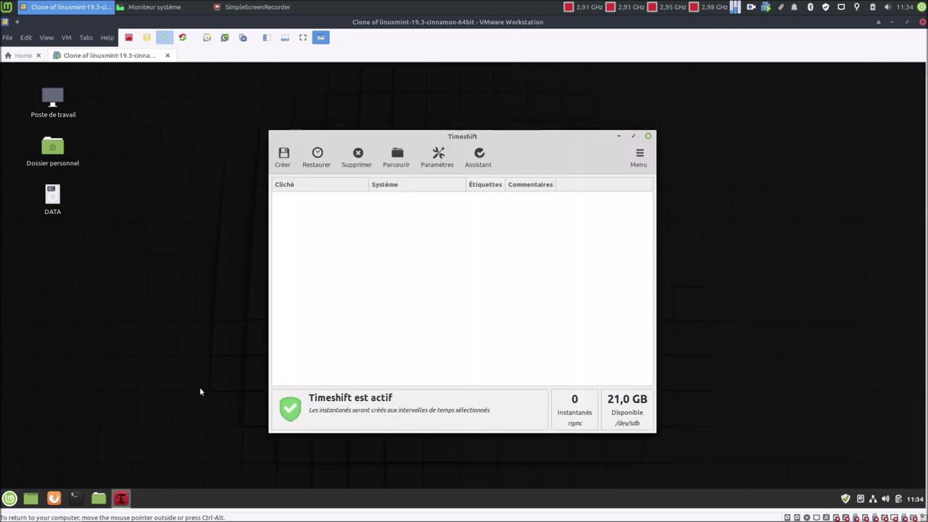
Create two successive system snapshots in Timeshift, moving its window aside between them
click(282, 158)
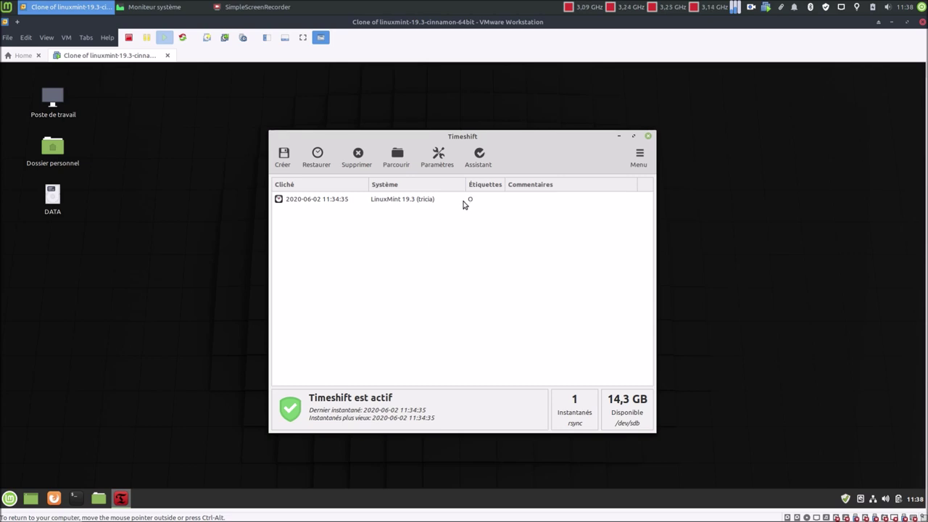
drag(493, 137, 669, 119)
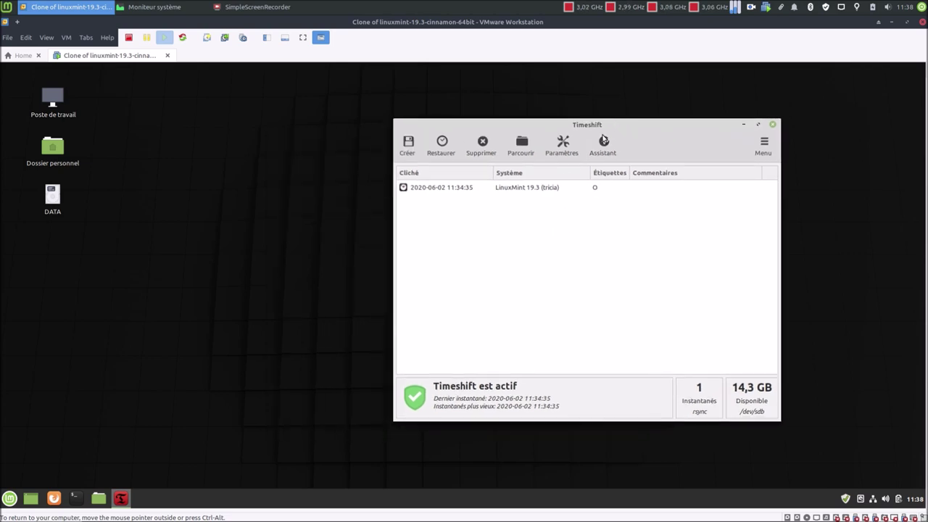
click(409, 145)
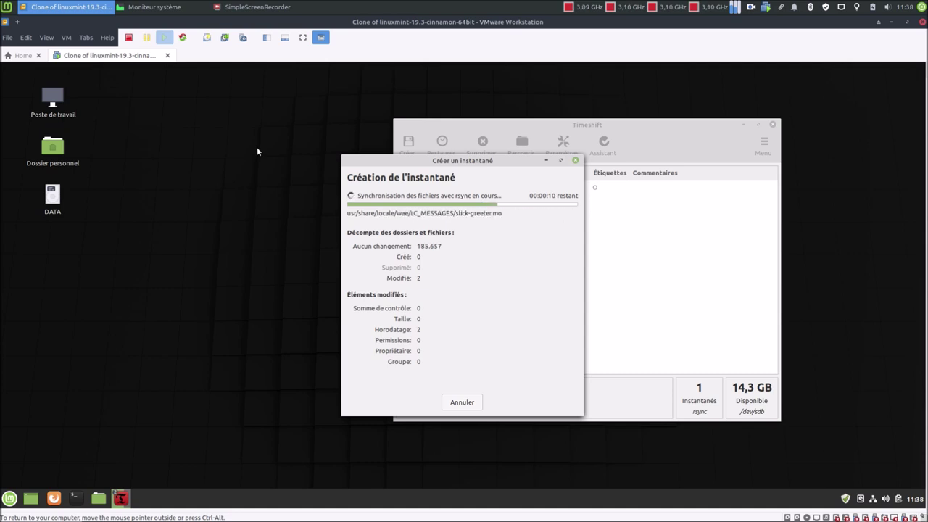
Install gimp and gimp-gmic with apt in a terminal, authenticating with the account password, and place the terminal beside the Timeshift window
click(152, 395)
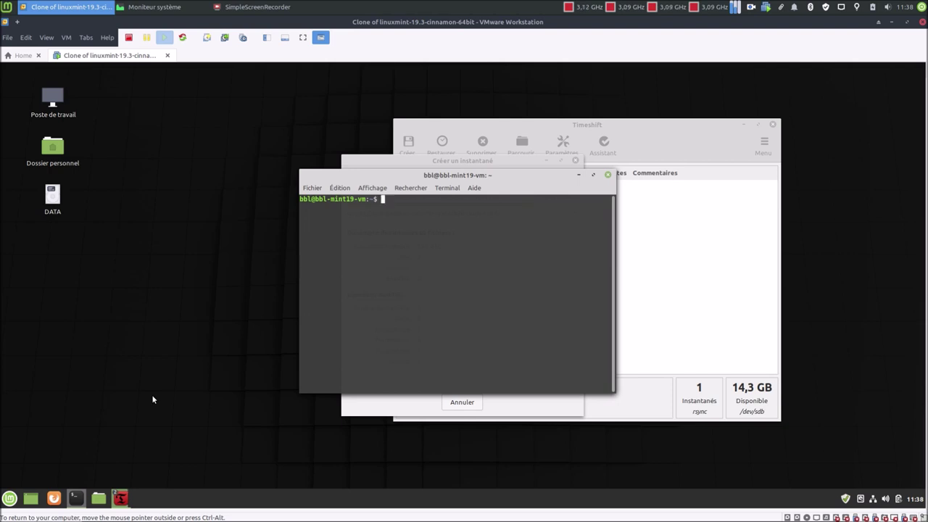
text(sudo apt install gim)
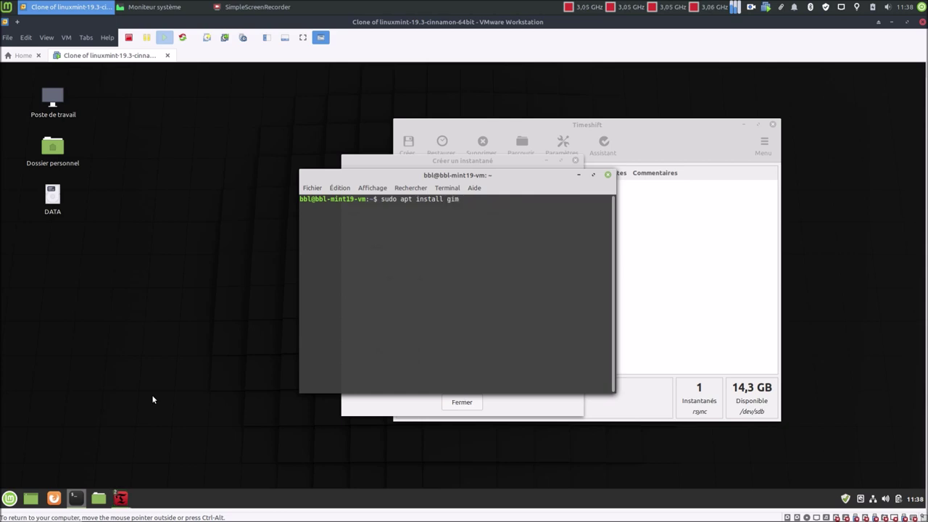
text(p)
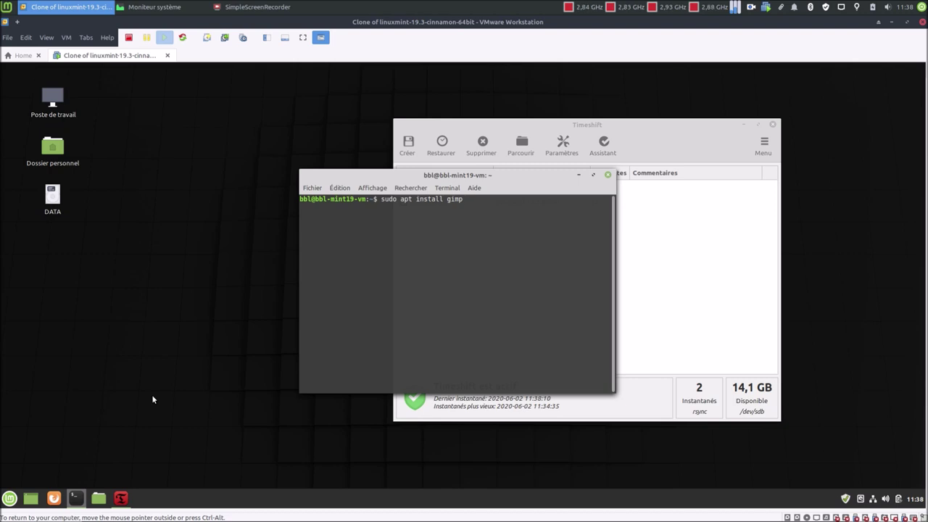
text( gimp)
text(-d)
text(mic)
key(Return)
text(******)
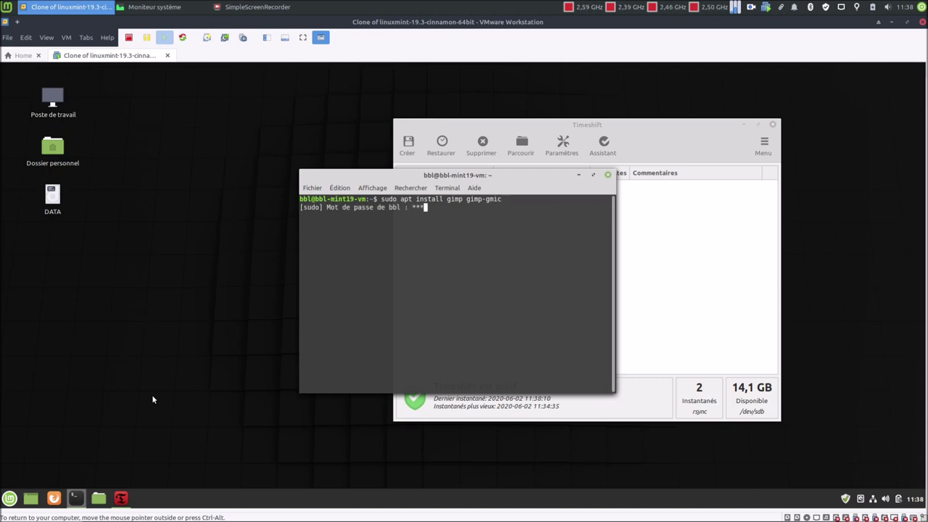
key(Return)
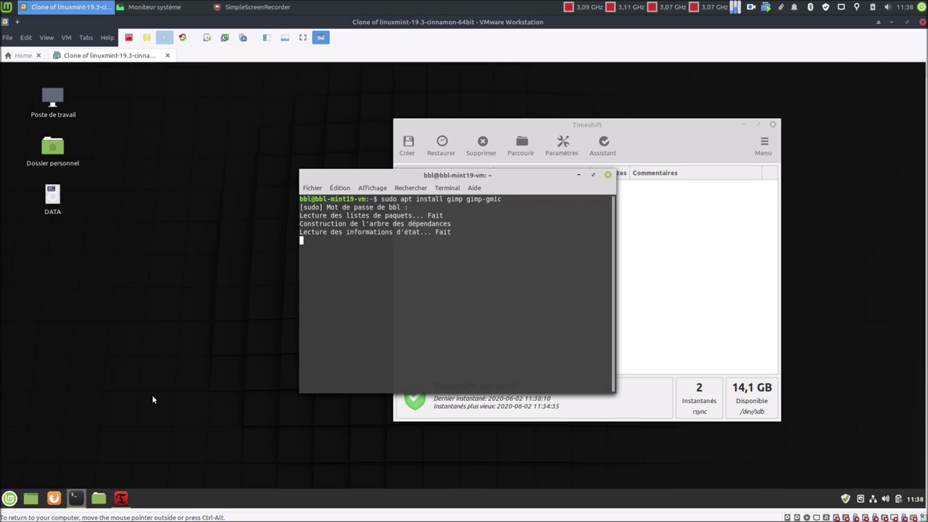
text(o)
key(Return)
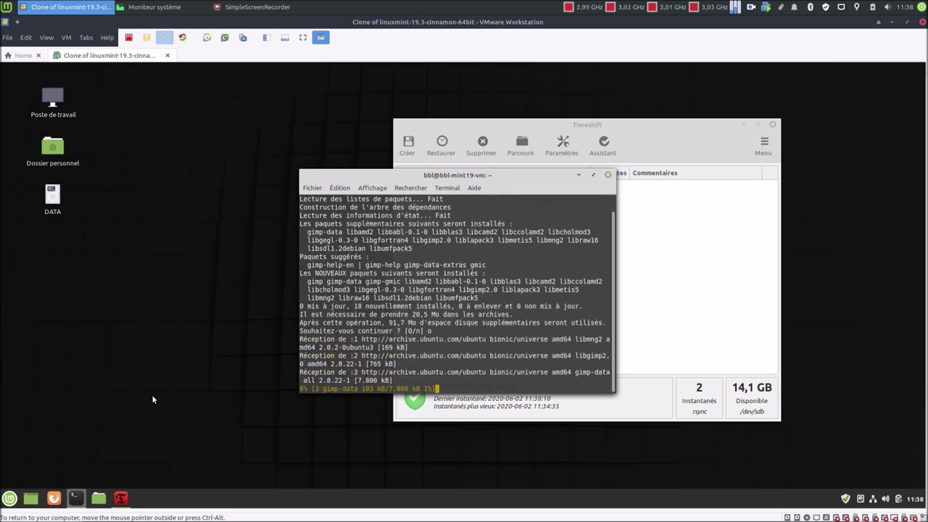
click(511, 128)
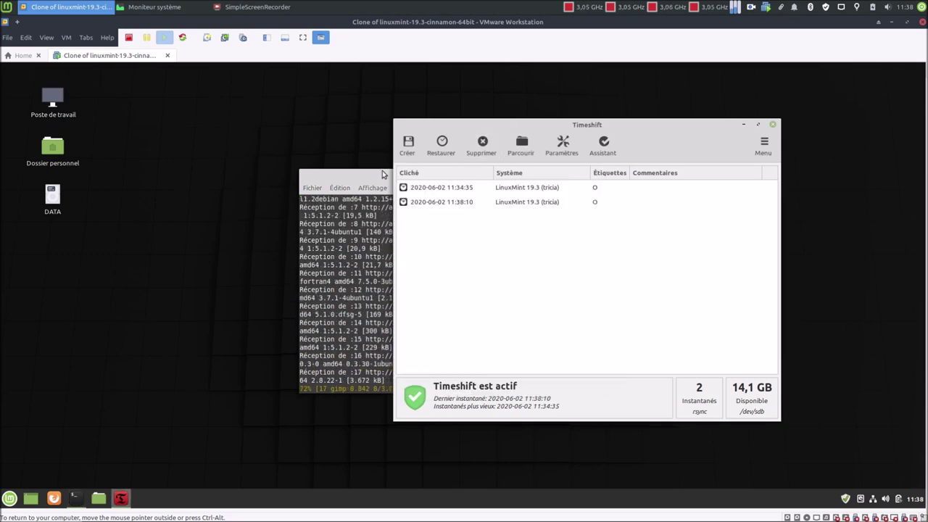
drag(377, 176, 139, 238)
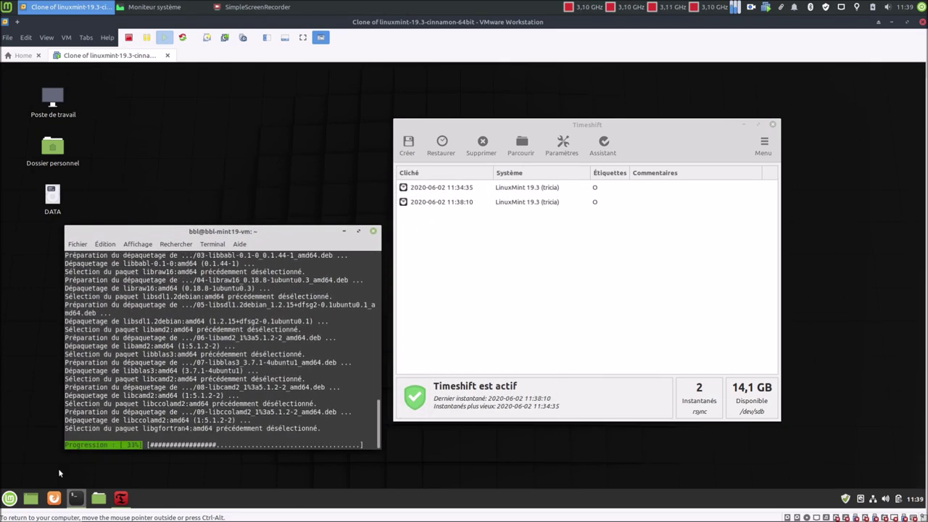
click(9, 499)
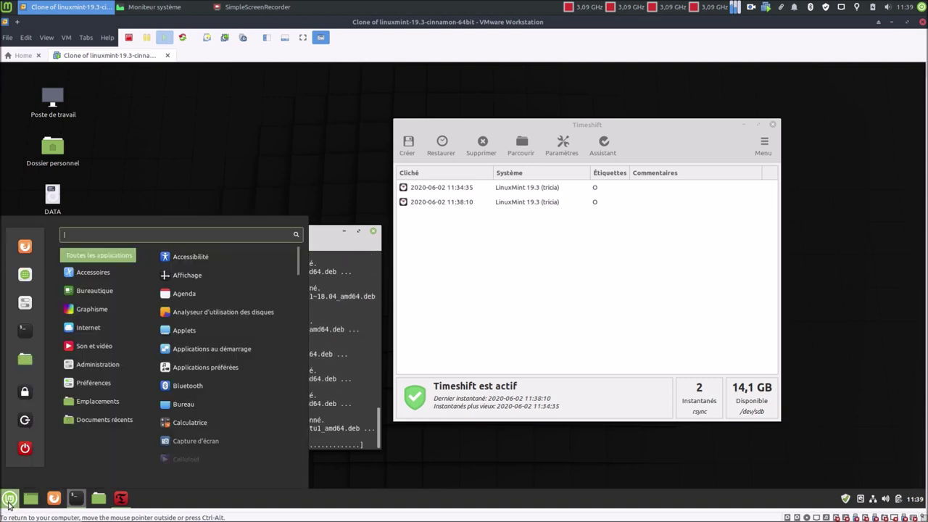
text(vld)
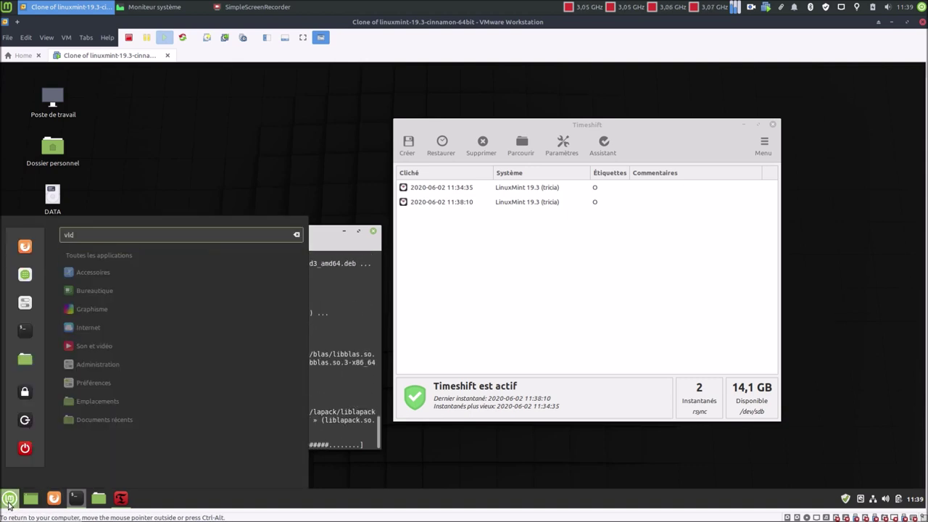
key(BackSpace)
key(BackSpace)
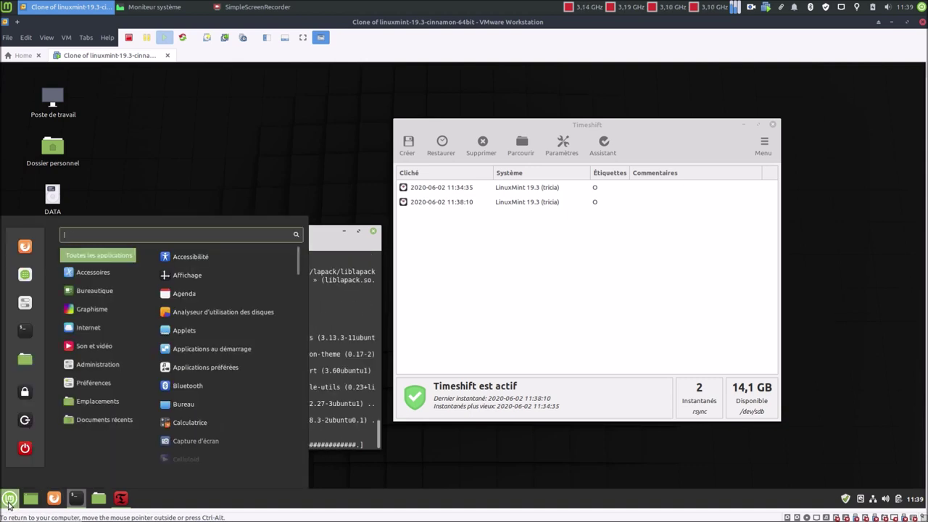
Install vlc with apt in the terminal and accept the additional packages
click(319, 237)
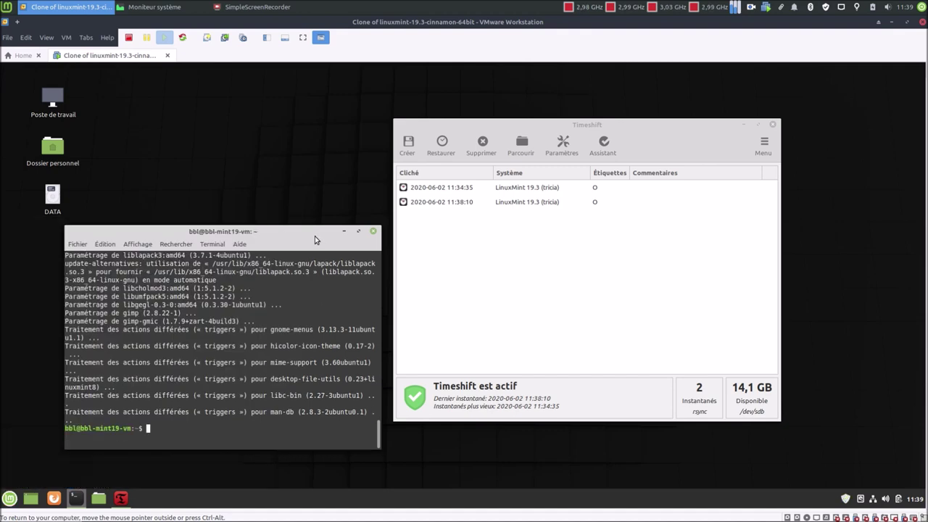
text(sudo apt install vlc)
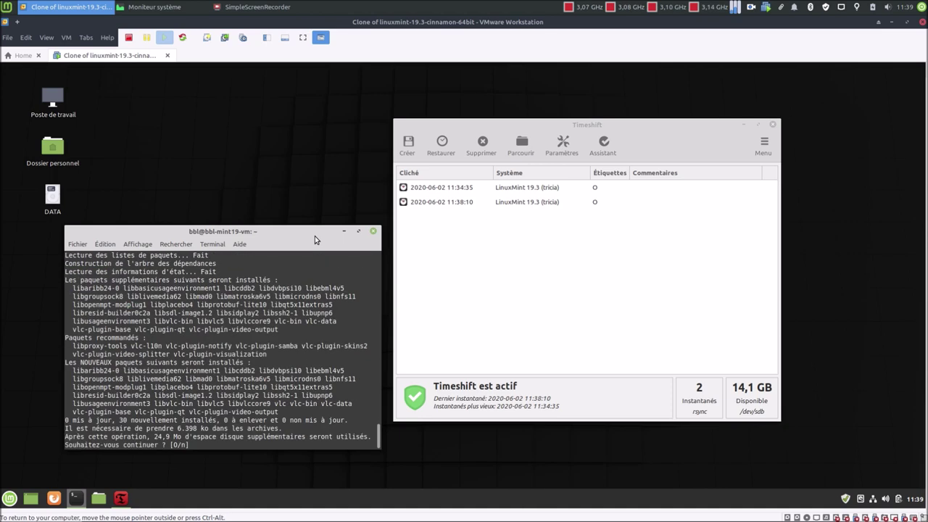
key(Return)
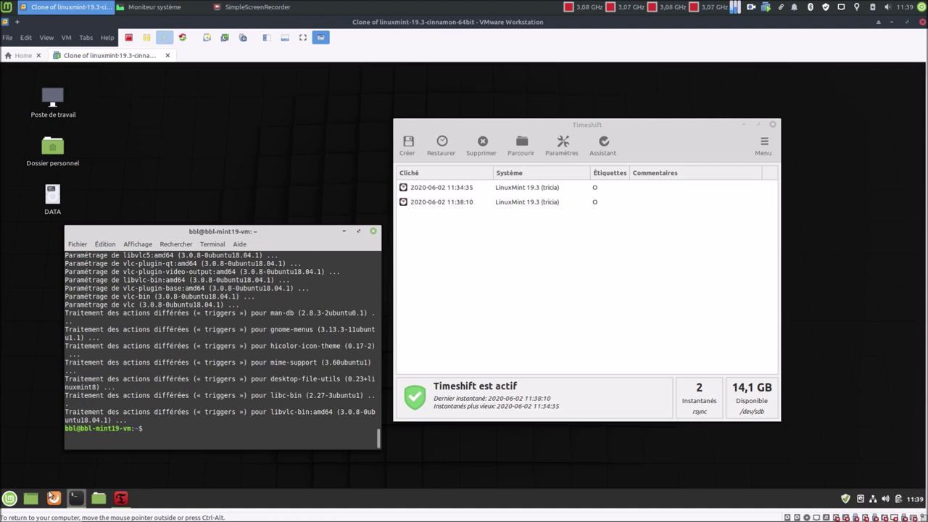
Close the terminal, place the system settings beside Timeshift and open the Applets settings
click(10, 498)
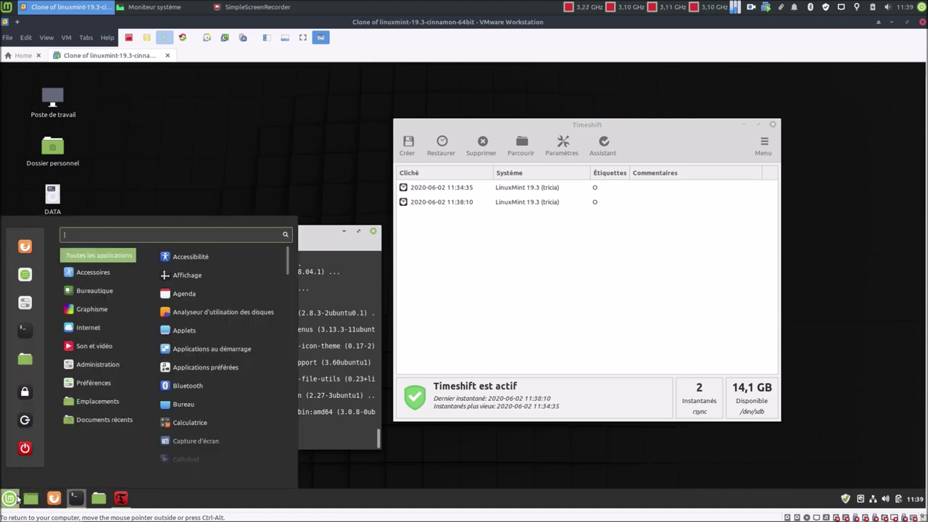
click(24, 305)
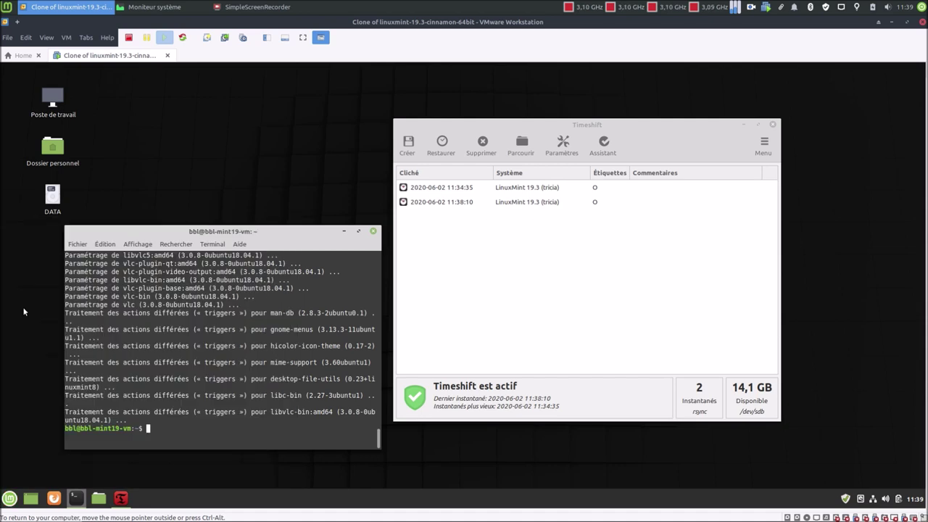
click(193, 237)
click(372, 231)
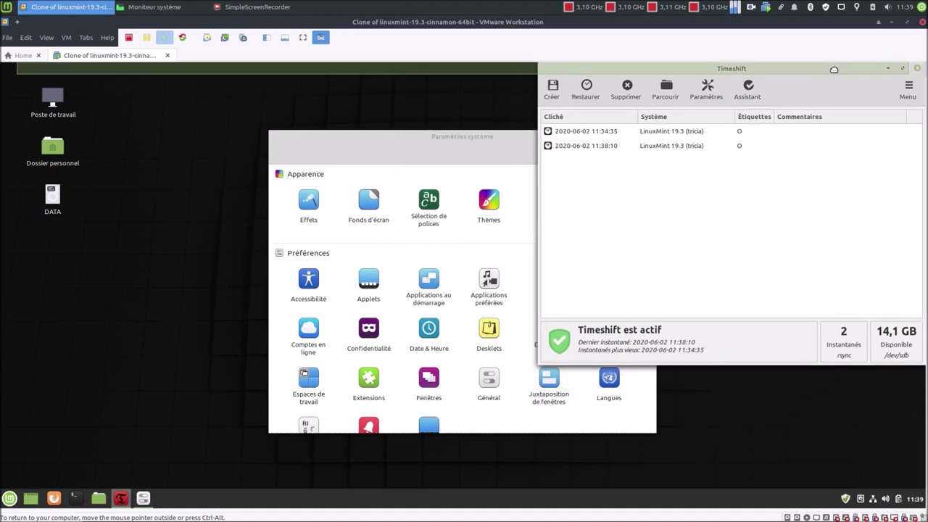
drag(512, 145, 355, 158)
click(215, 304)
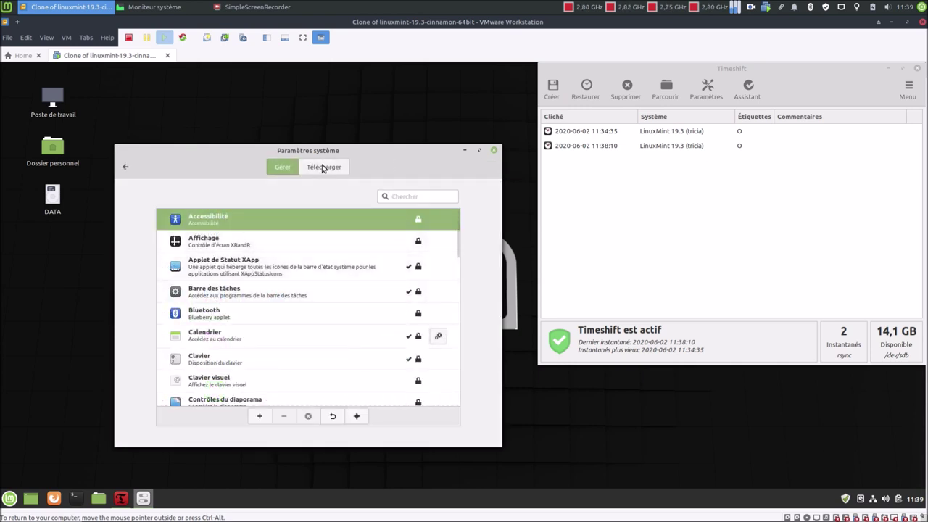
Search the downloadable applets for "timeshift" and install the Timeshift Spy applet
click(324, 168)
click(387, 218)
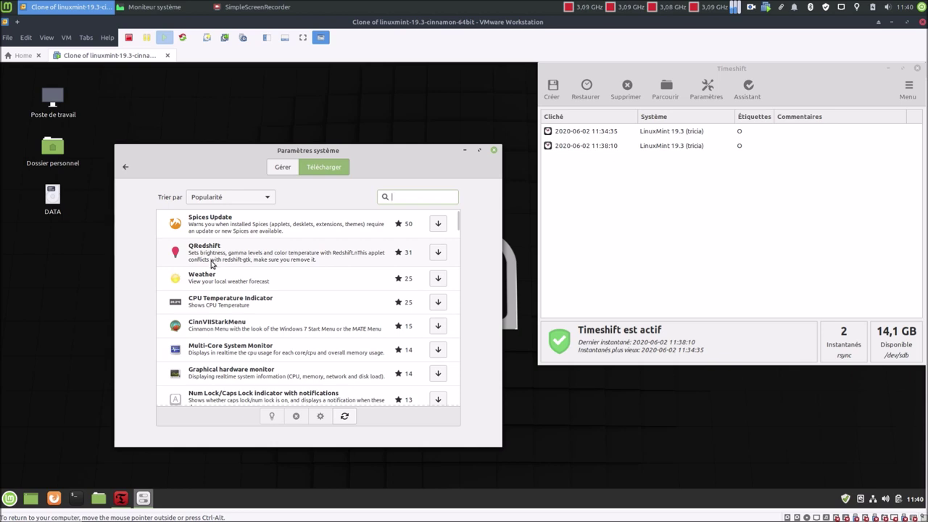
scroll(265, 254, down, 2)
scroll(266, 255, down, 6)
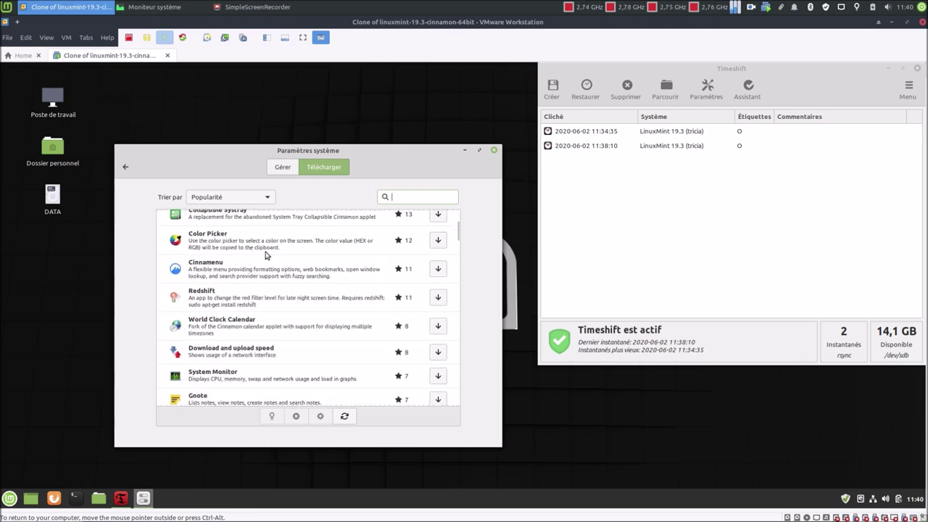
scroll(265, 254, up, 1)
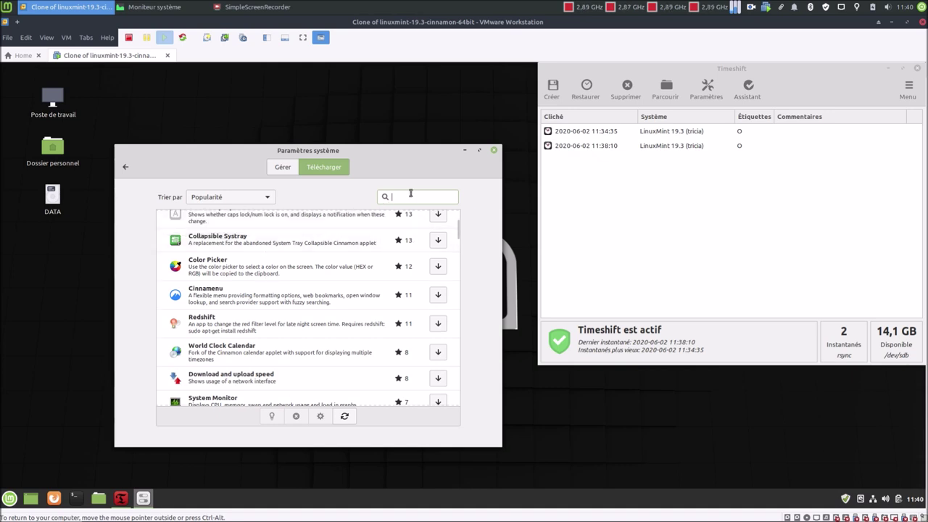
text(im)
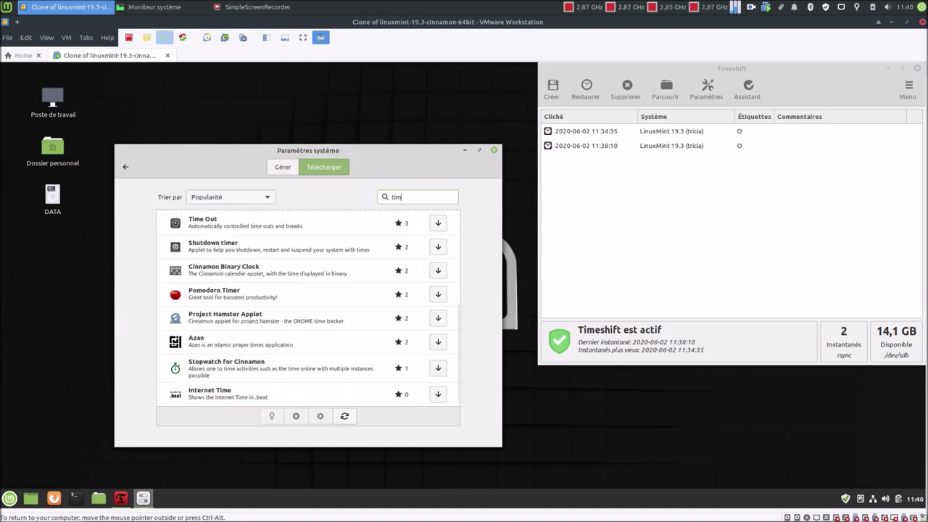
text(eshift)
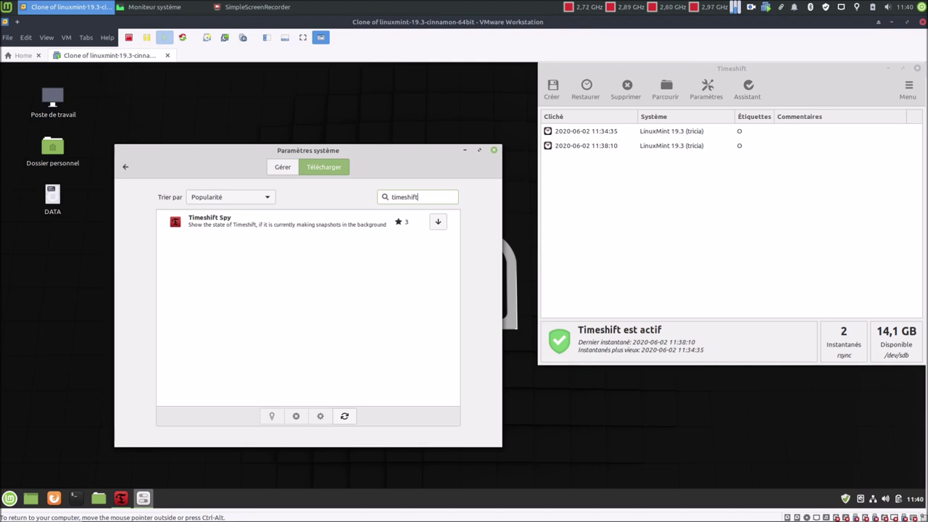
click(439, 224)
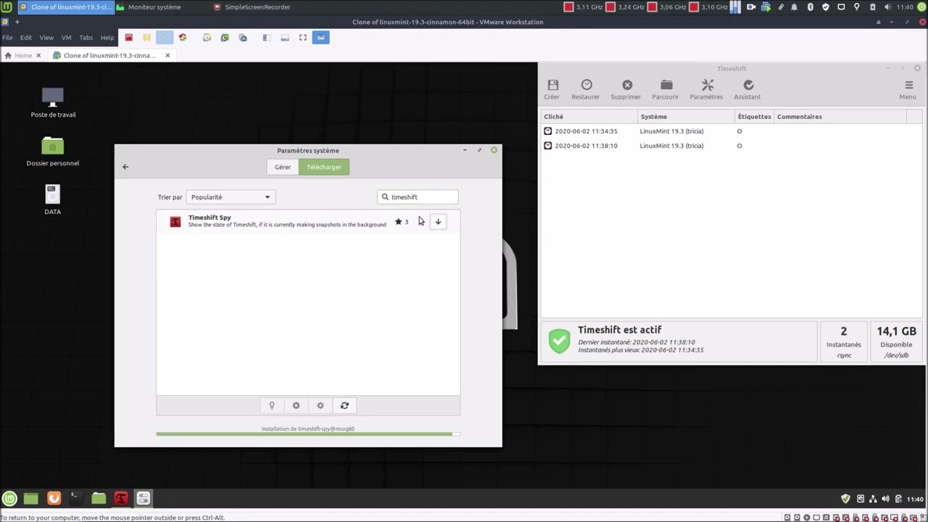
Add the installed Timeshift Spy applet to the panel and close the system settings
click(281, 169)
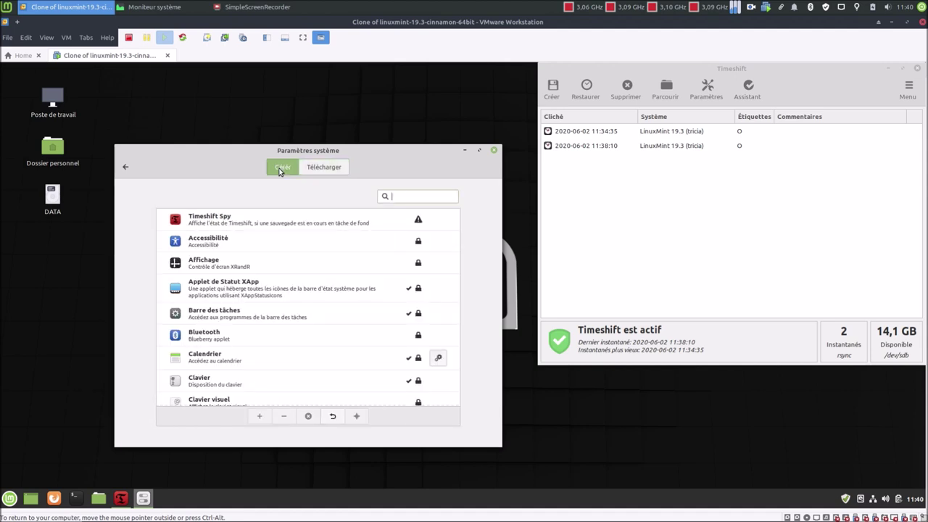
click(262, 216)
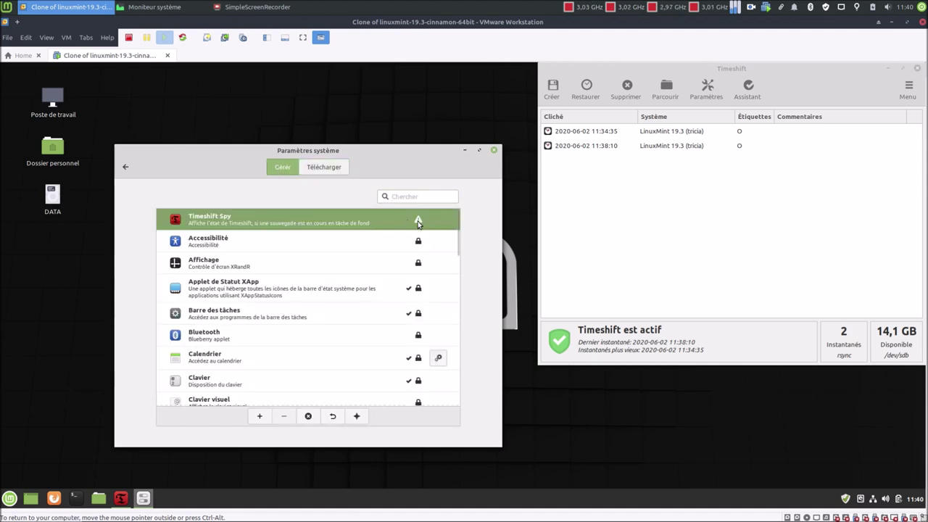
mouse_move(418, 220)
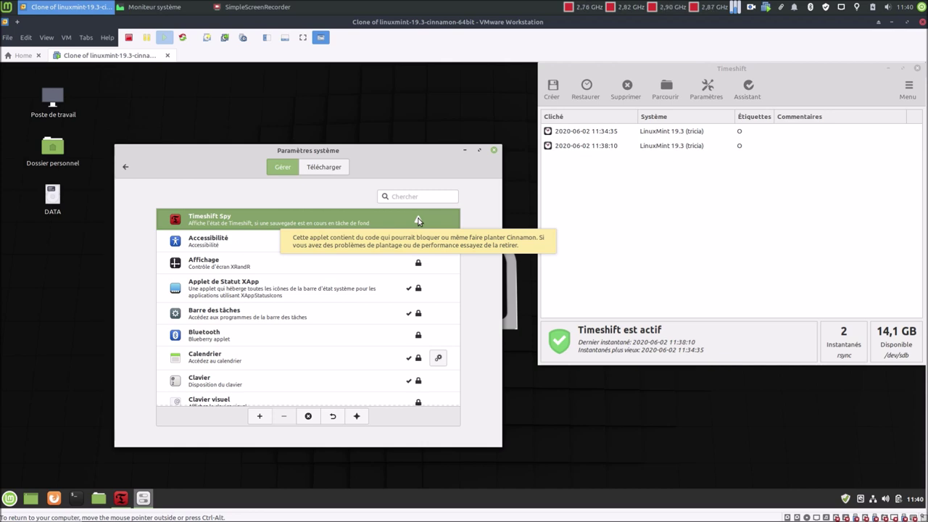
click(259, 416)
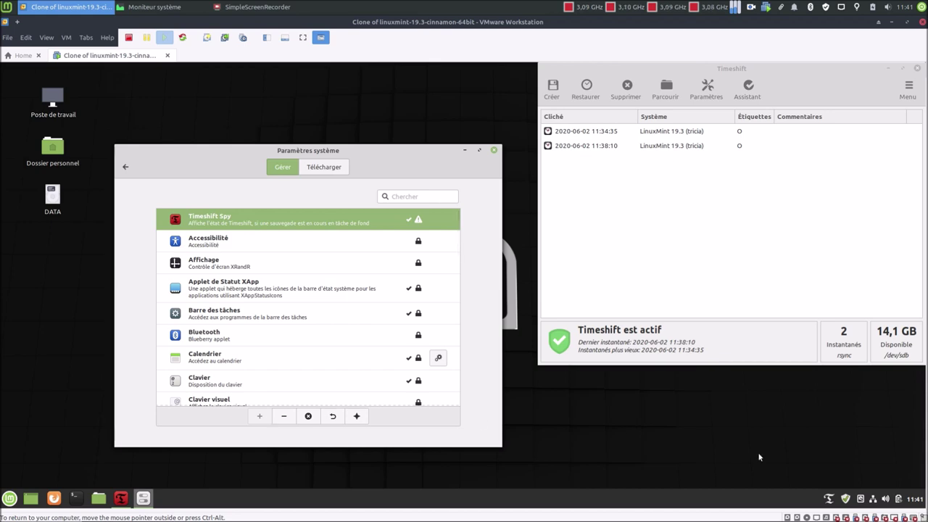
mouse_move(832, 498)
drag(409, 155, 399, 167)
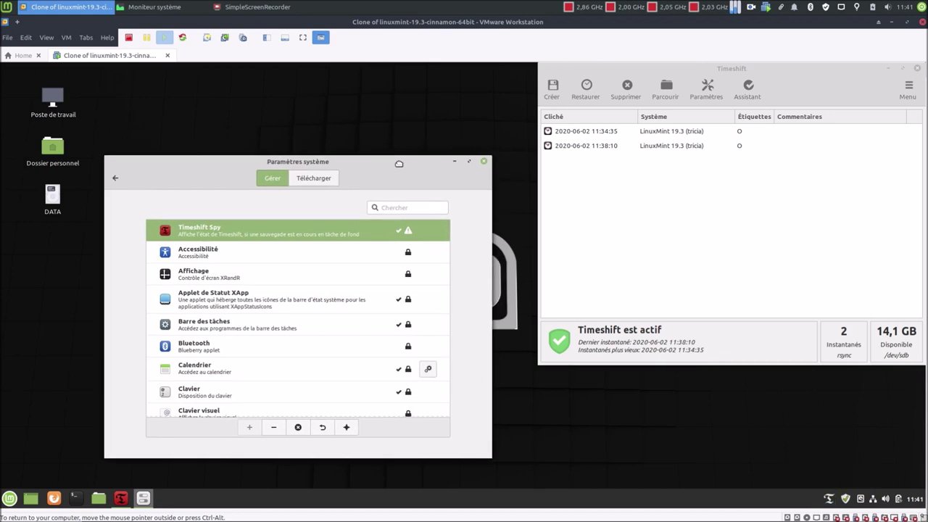
click(484, 165)
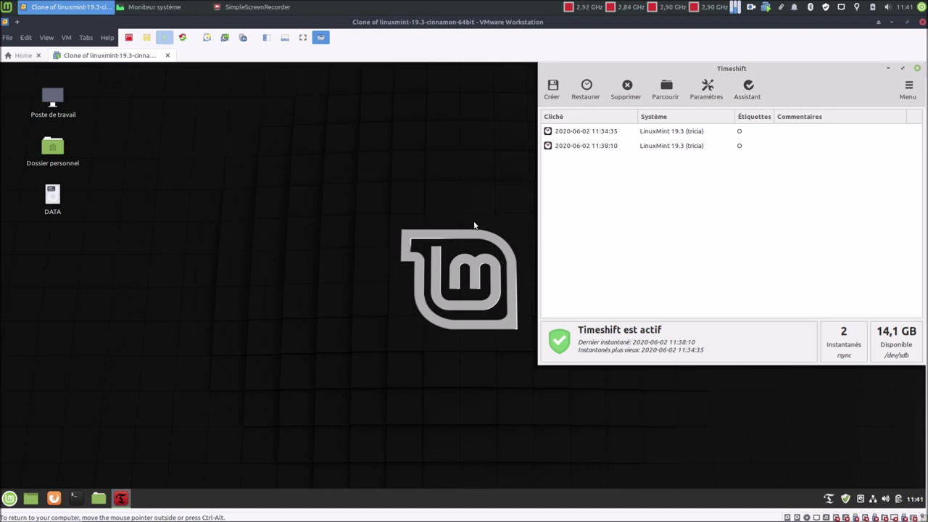
Create another system snapshot in Timeshift and close its window
click(553, 90)
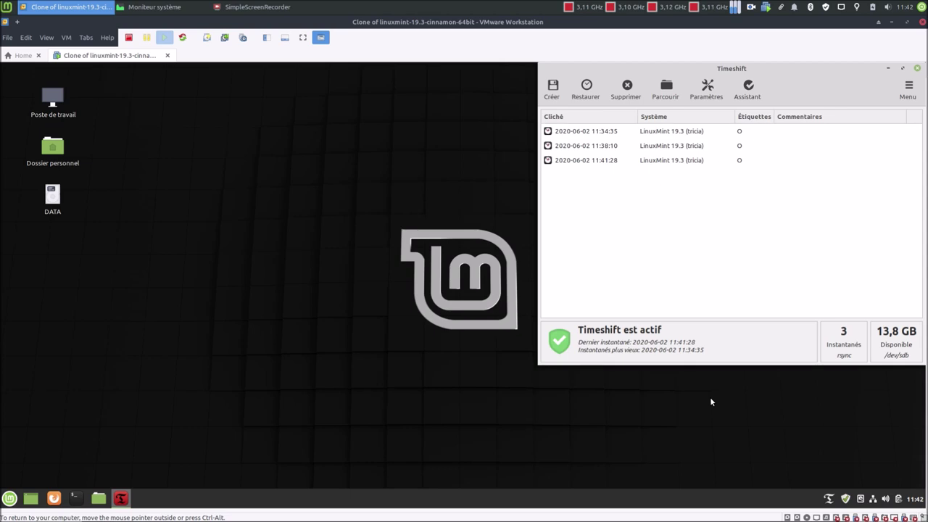
drag(828, 72, 589, 120)
click(676, 116)
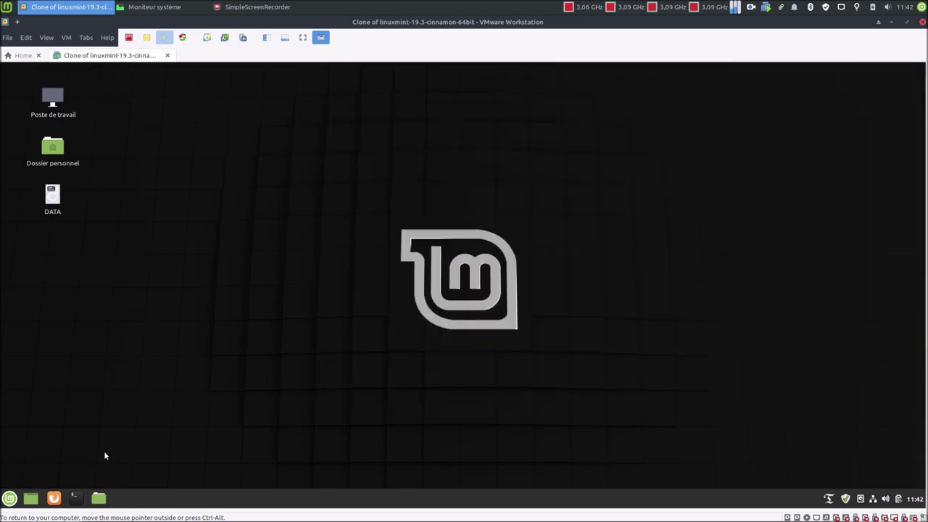
Reopen the Applets settings, remove Timeshift Spy from the panel, uninstall it completely and close the settings
click(14, 499)
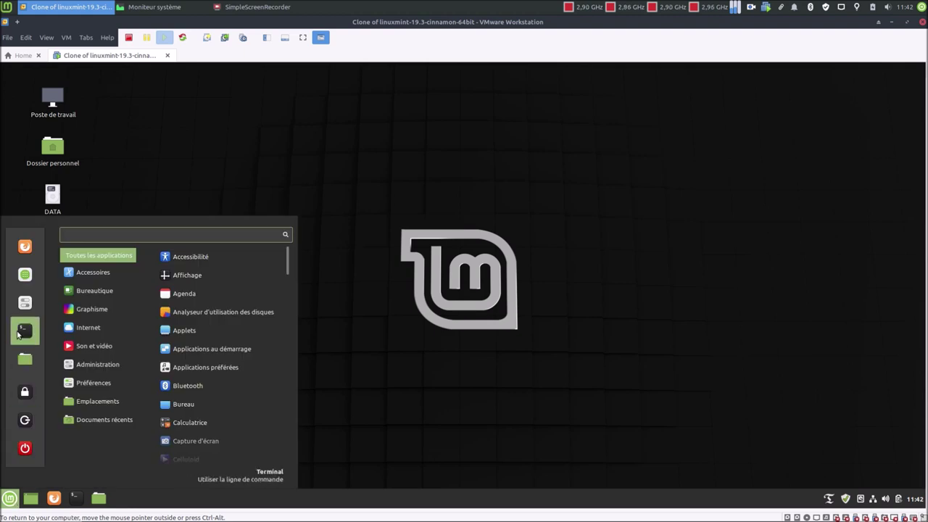
click(26, 310)
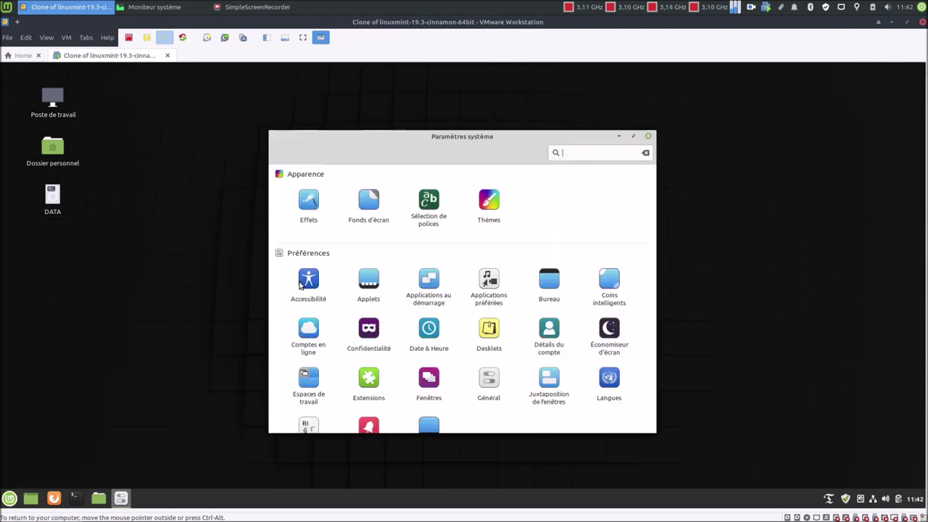
click(368, 278)
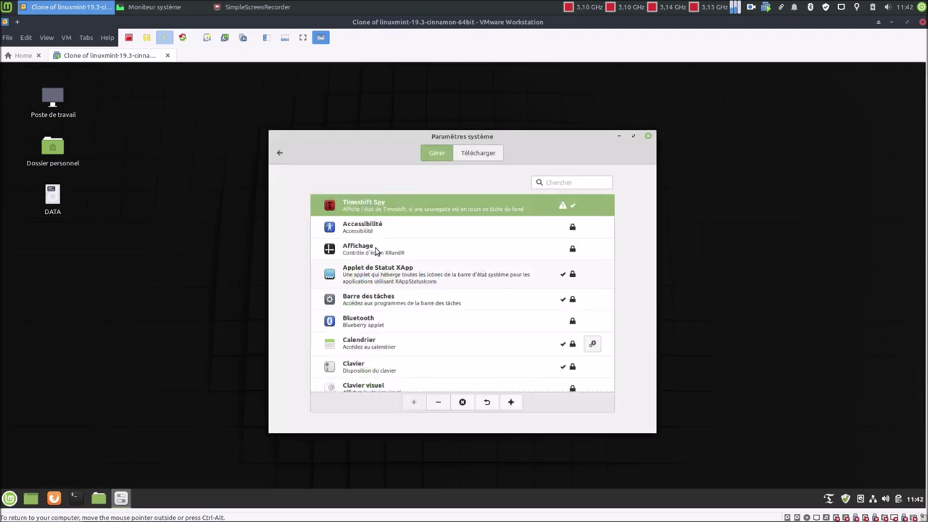
click(437, 404)
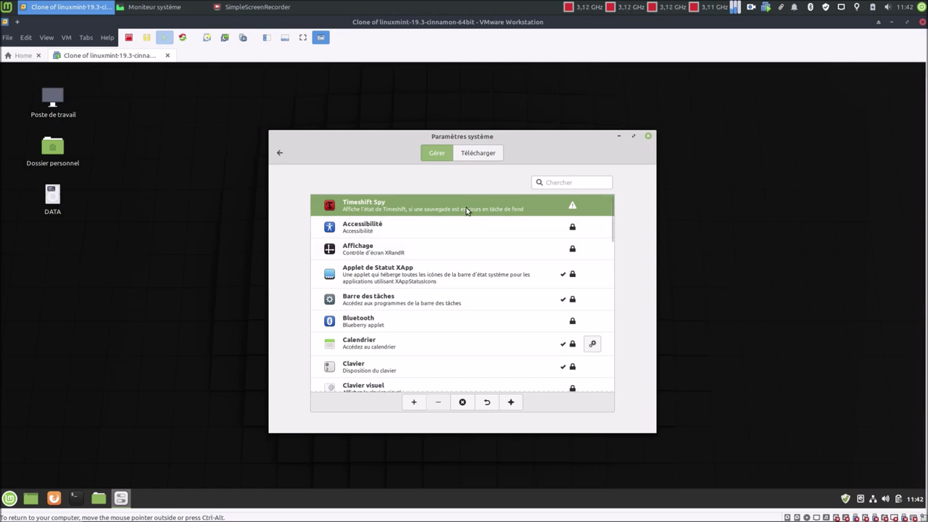
click(463, 403)
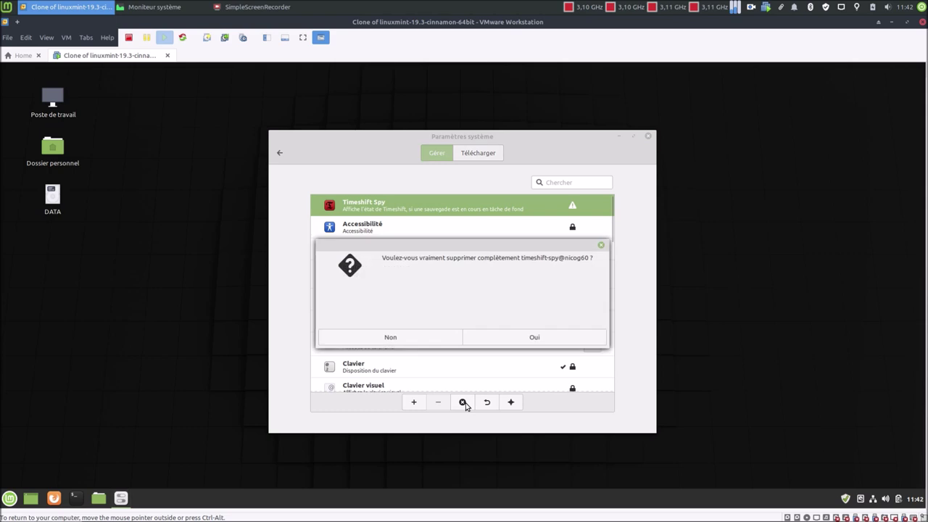
click(512, 338)
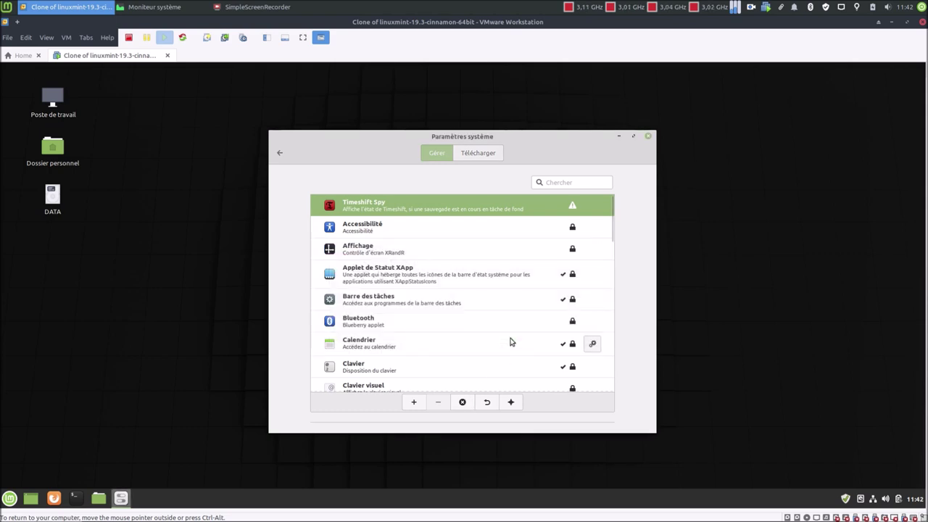
click(648, 137)
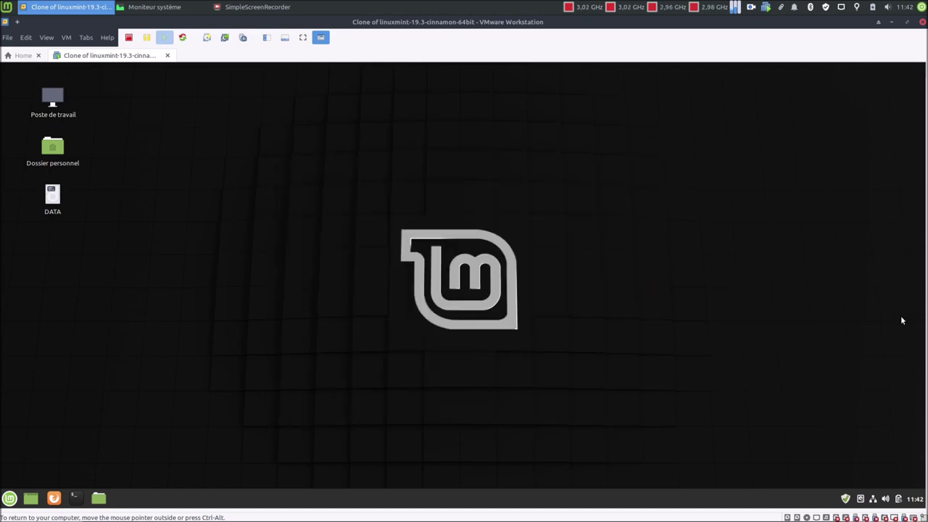